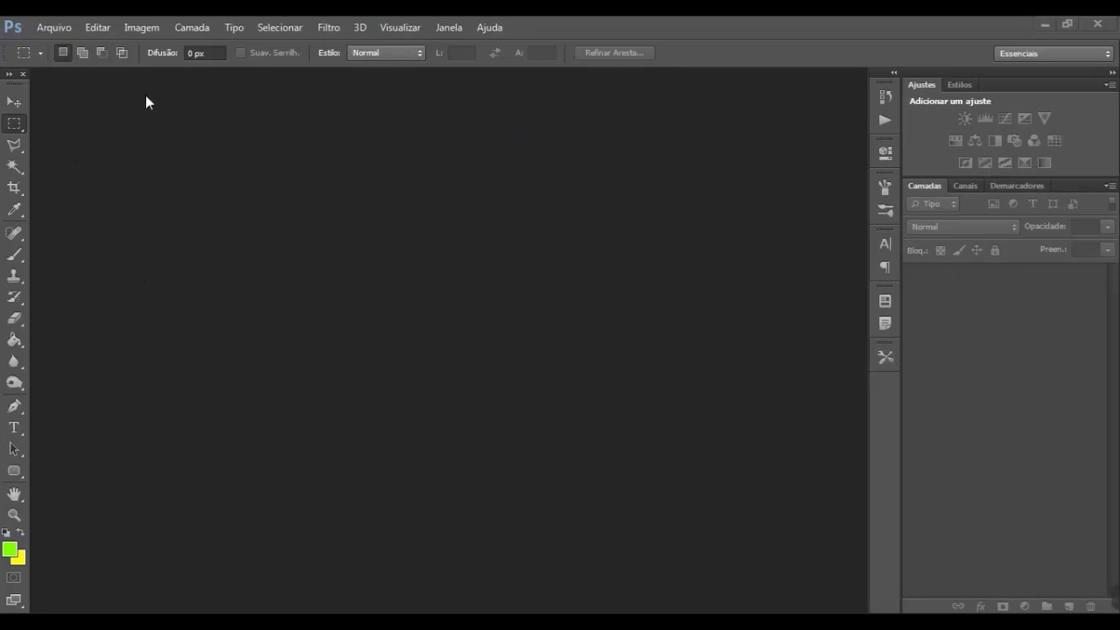
- Browse the File menu without choosing a command
left_click(69, 29)
left_click(302, 185)
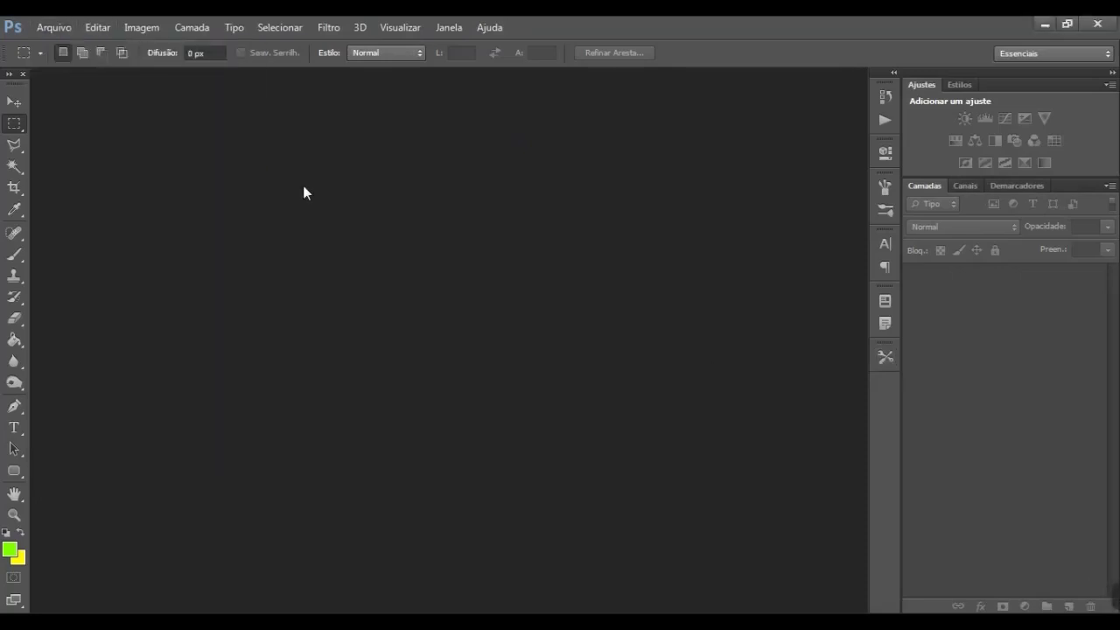
left_click(38, 27)
left_click(341, 115)
- Create a new document 29,7 × 42 cm at 300 pixels per inch
left_click(62, 28)
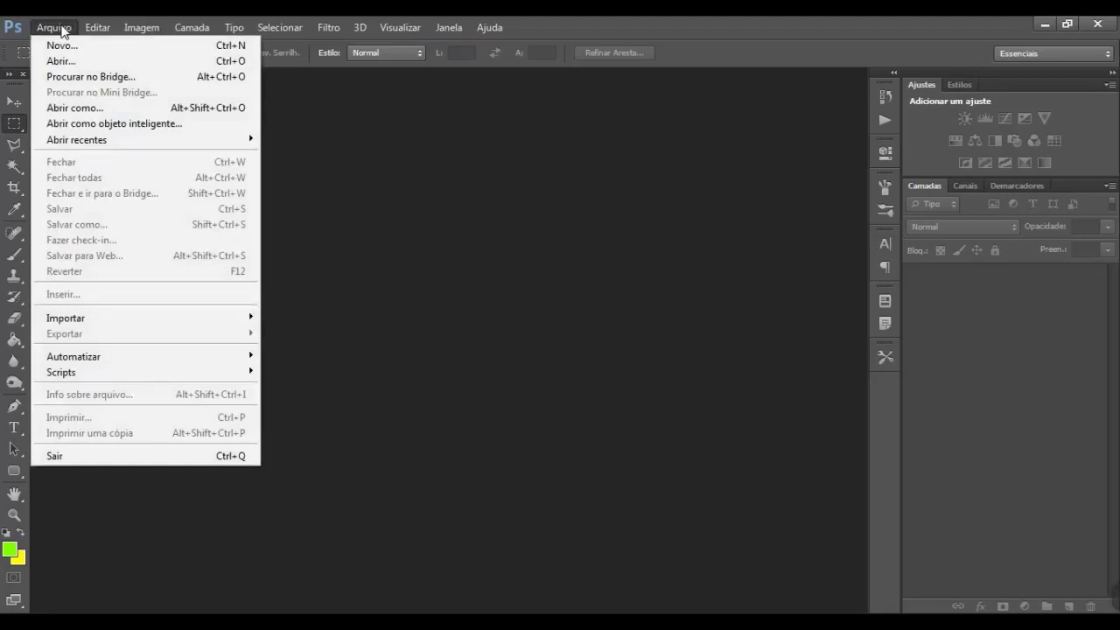
left_click(75, 47)
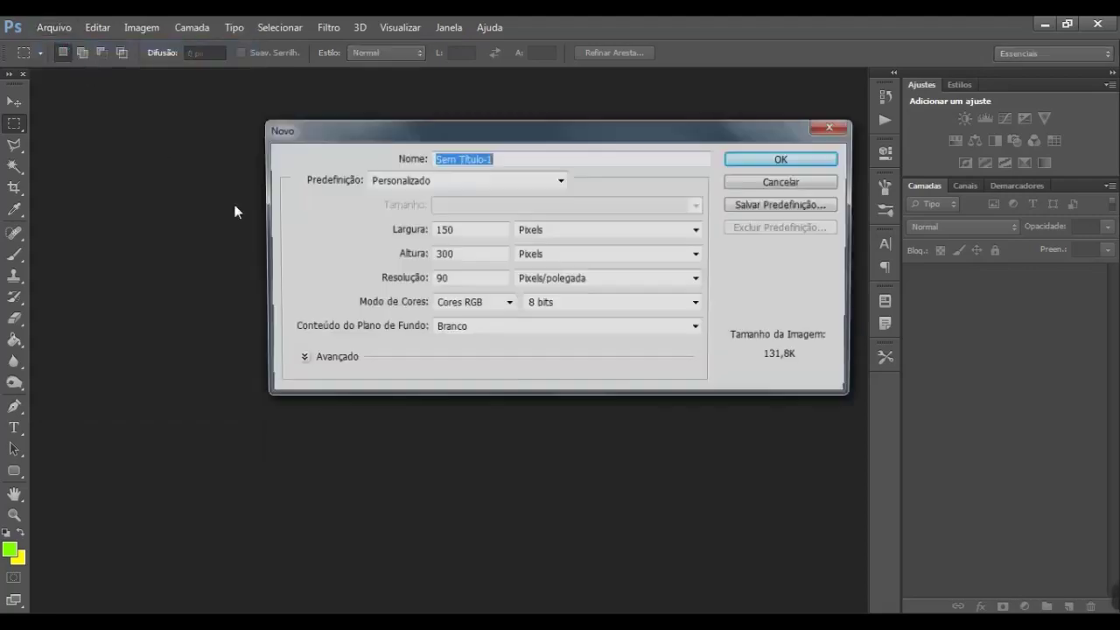
left_click(490, 232)
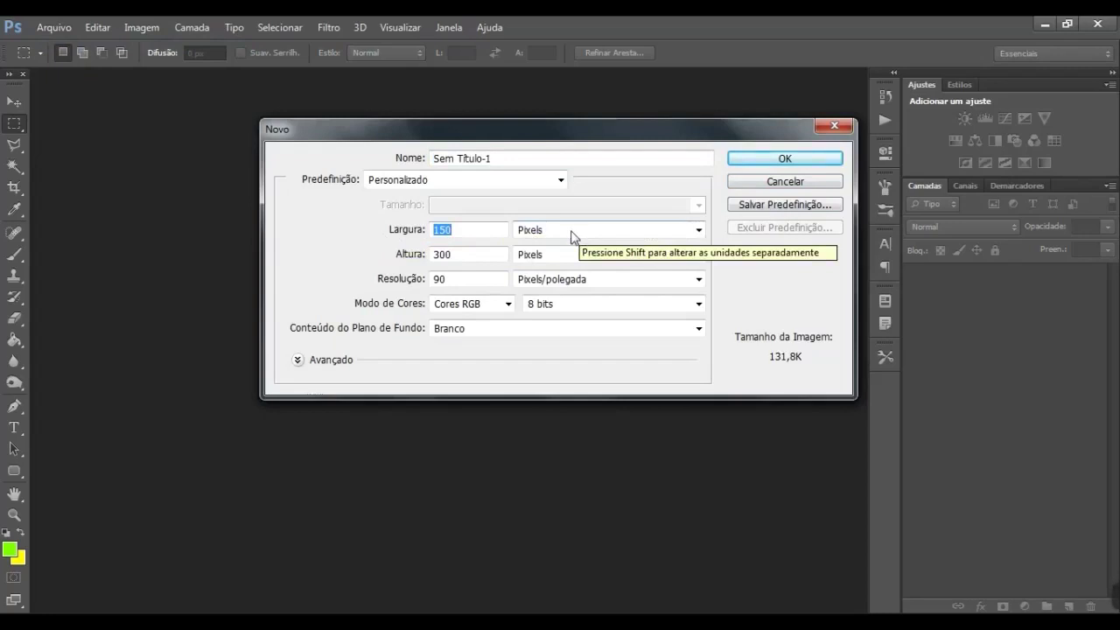
left_click(600, 231)
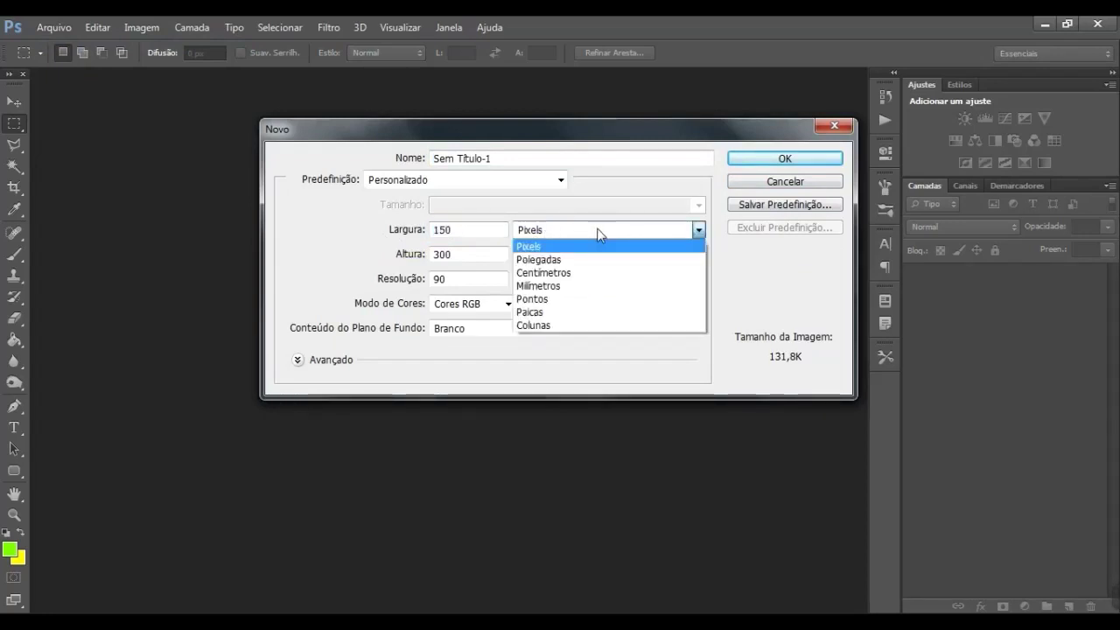
left_click(573, 273)
left_click_drag(490, 231, 368, 236)
type("29,7")
left_click_drag(475, 256, 385, 261)
type("42")
key("Tab")
key("Tab")
type("300")
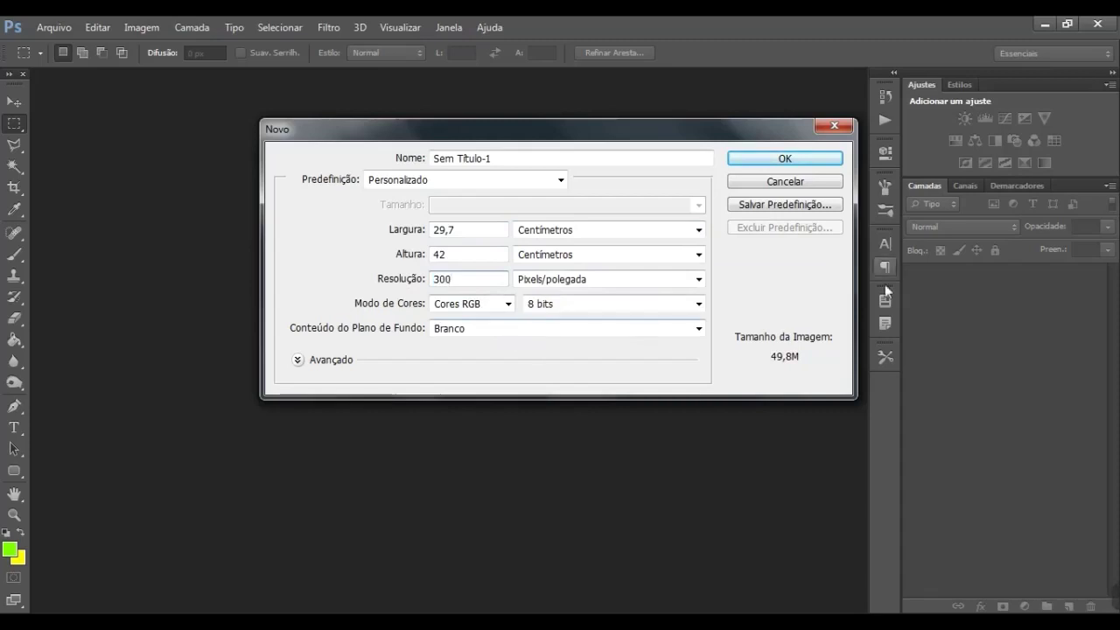
left_click(802, 162)
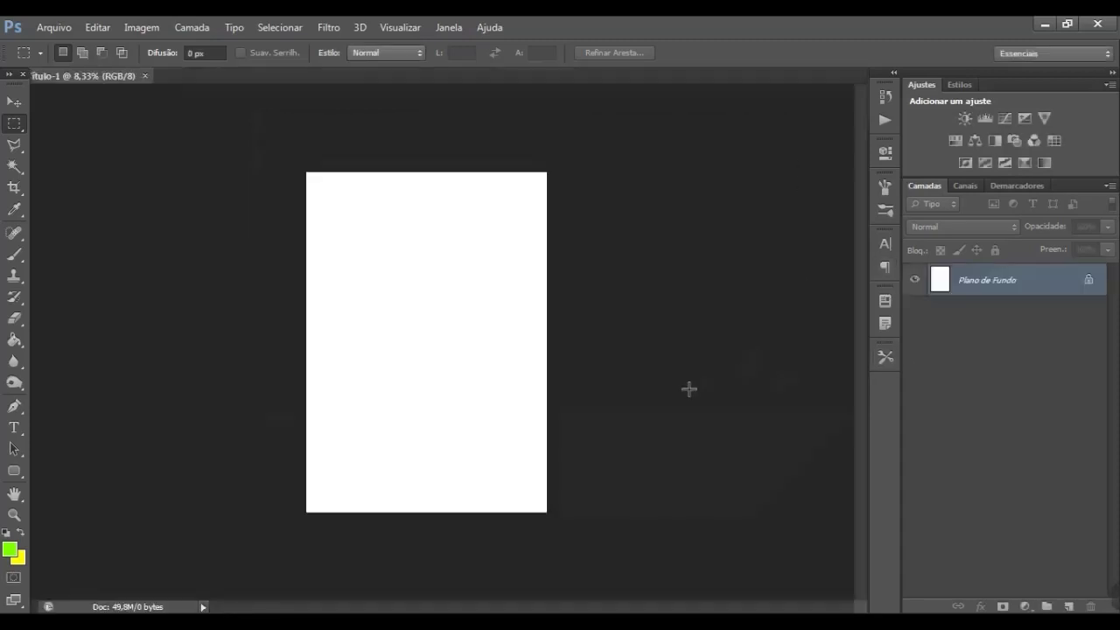
- Unlock the Plano de Fundo background as layer Camada 0
scroll(683, 377, "up", 1)
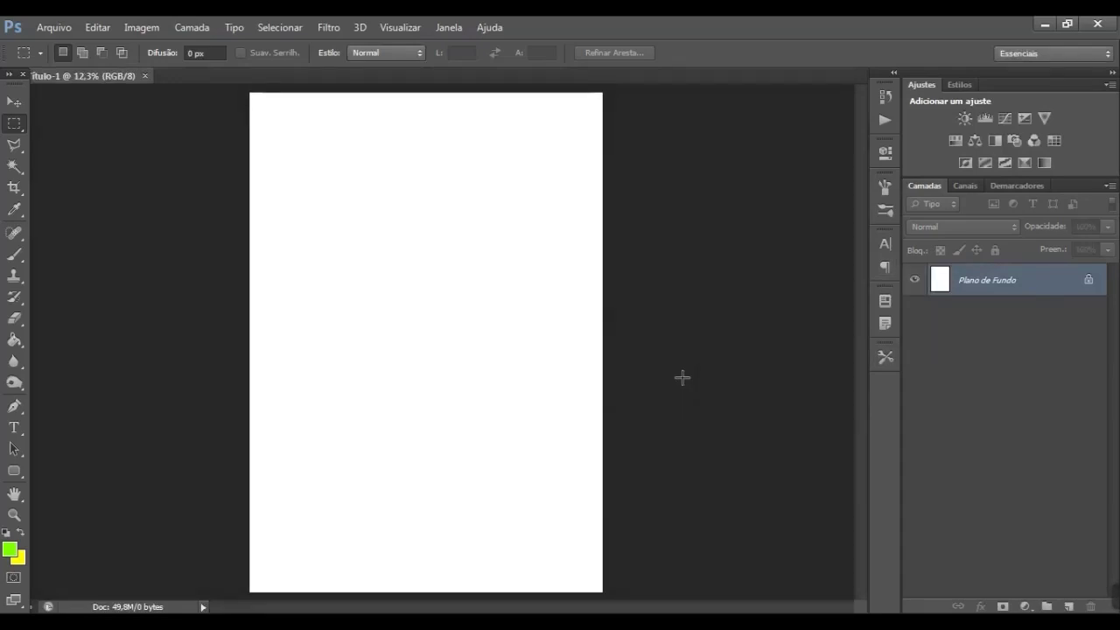
double_click(1036, 280)
left_click(741, 212)
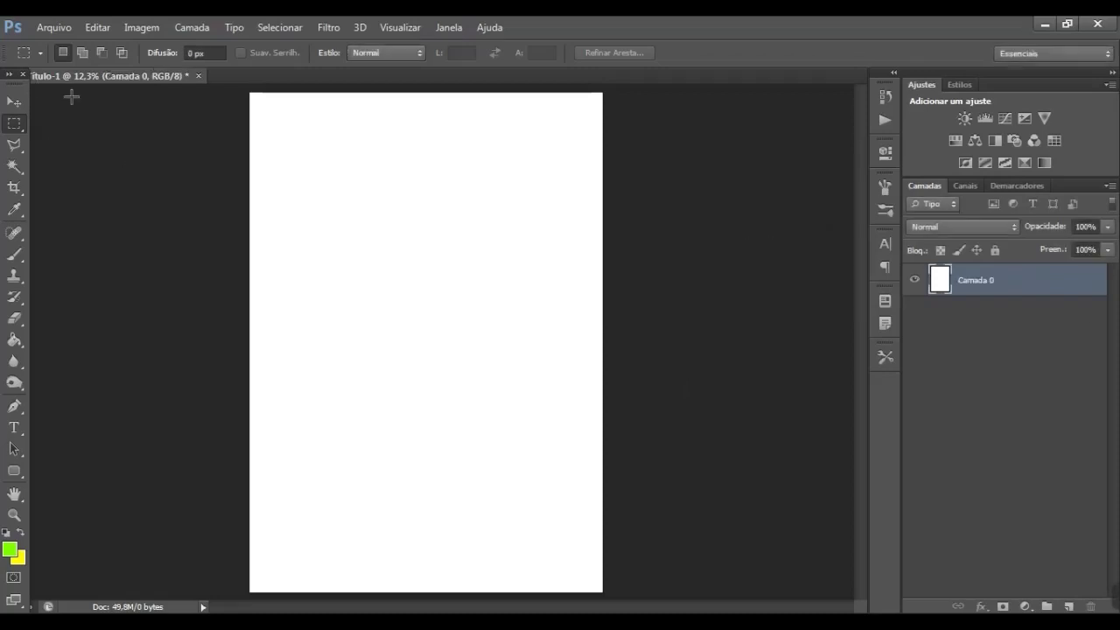
- Open the skull 'ME, MYSELF & I' JPG from Imagens > Artes Novas
double_click(127, 152)
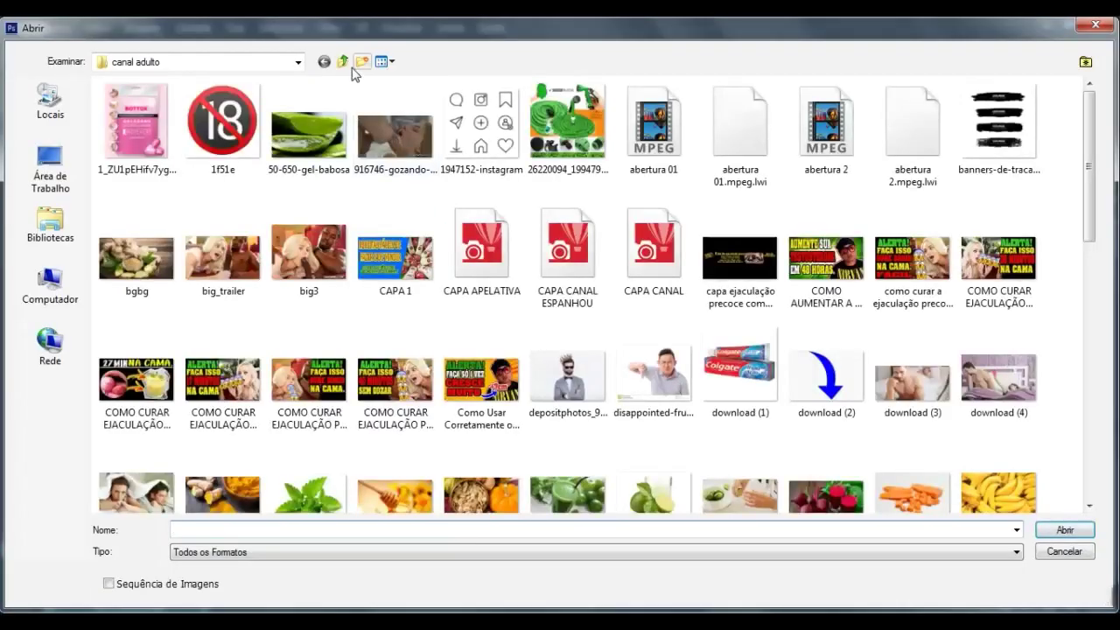
left_click(342, 62)
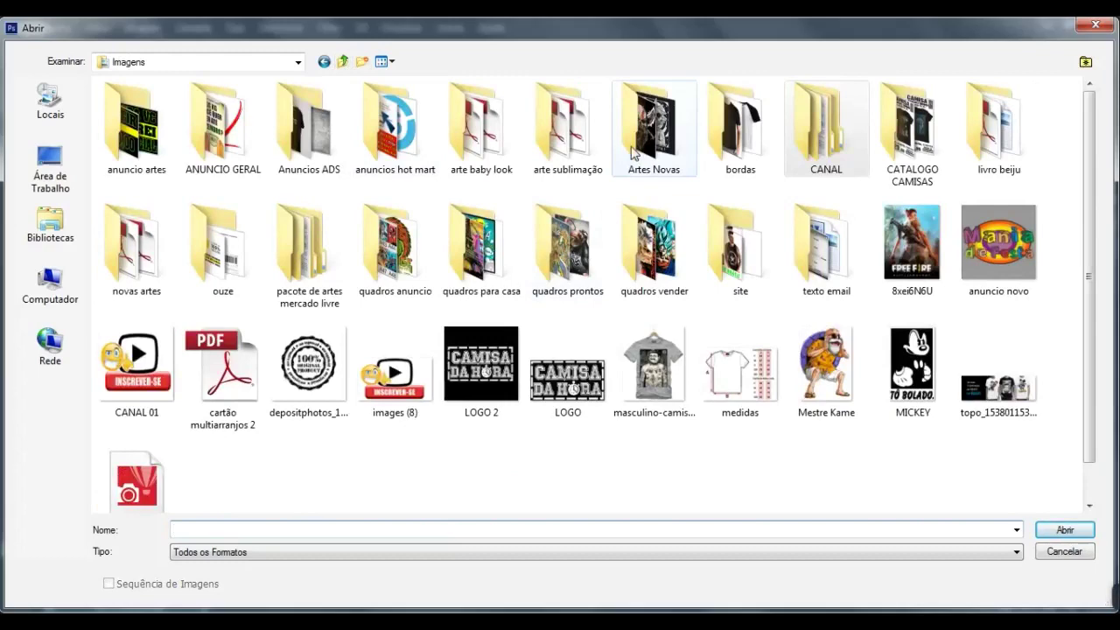
double_click(633, 153)
left_click(1003, 361)
double_click(1003, 361)
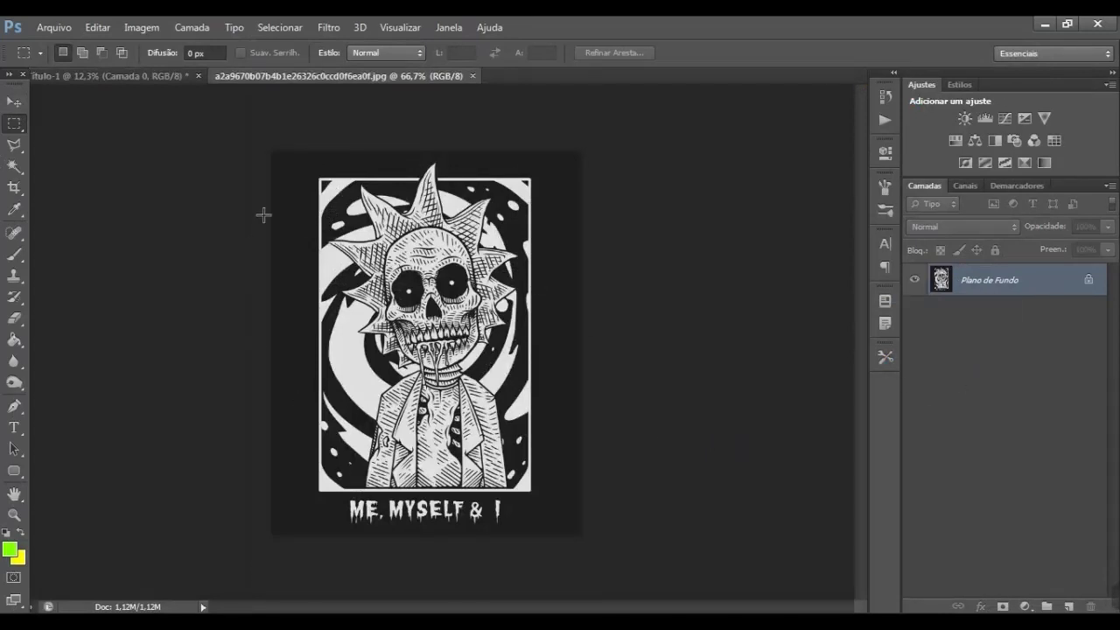
- Flip back and forth between the blank A3 document and the skull artwork
left_click(159, 77)
left_click(249, 75)
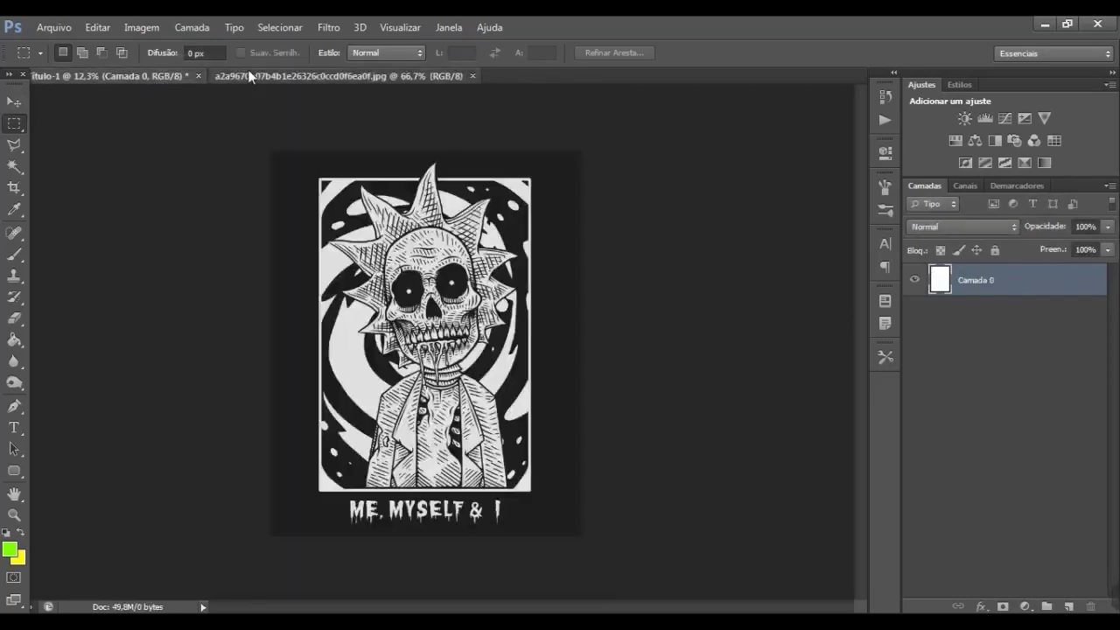
left_click(161, 77)
left_click(215, 76)
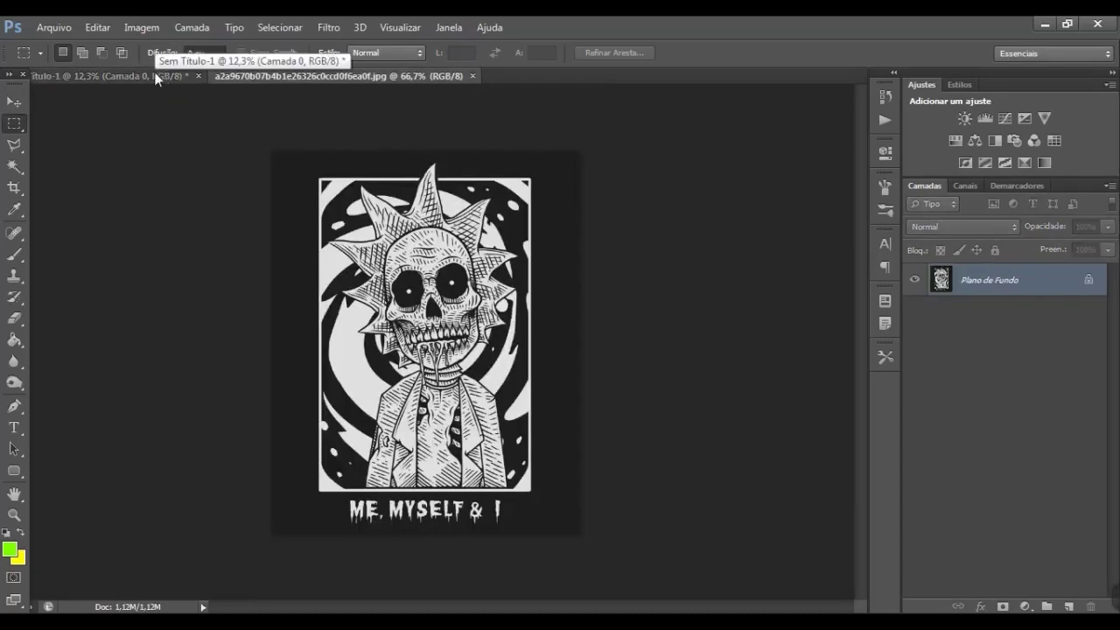
left_click(158, 77)
left_click(233, 80)
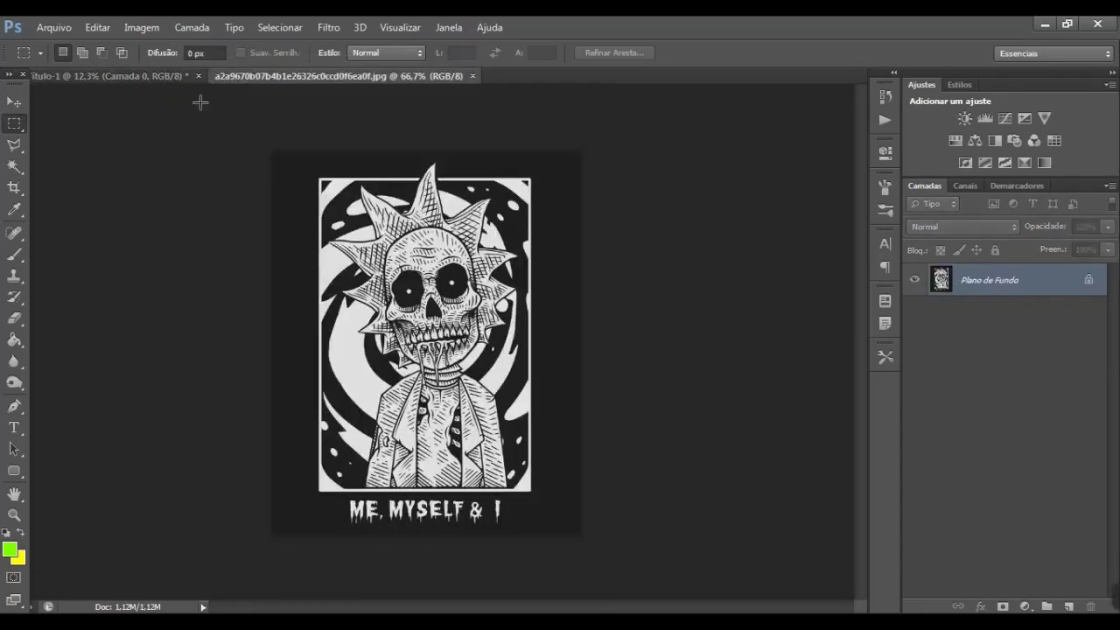
left_click(150, 77)
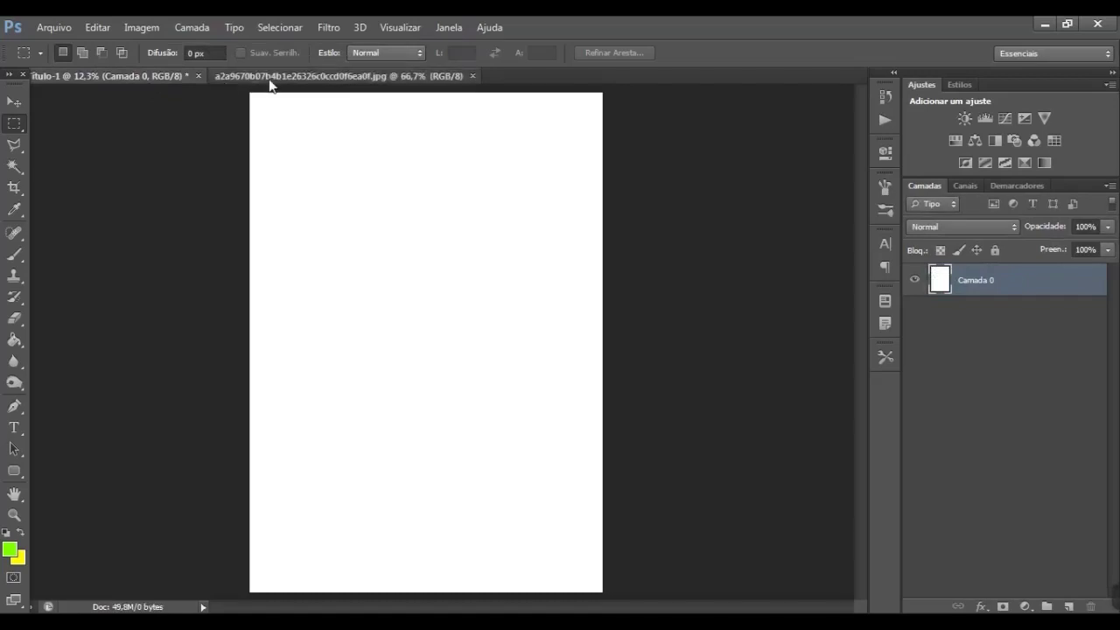
- On the skull artwork, convert Plano de Fundo into layer Camada 0
left_click(270, 79)
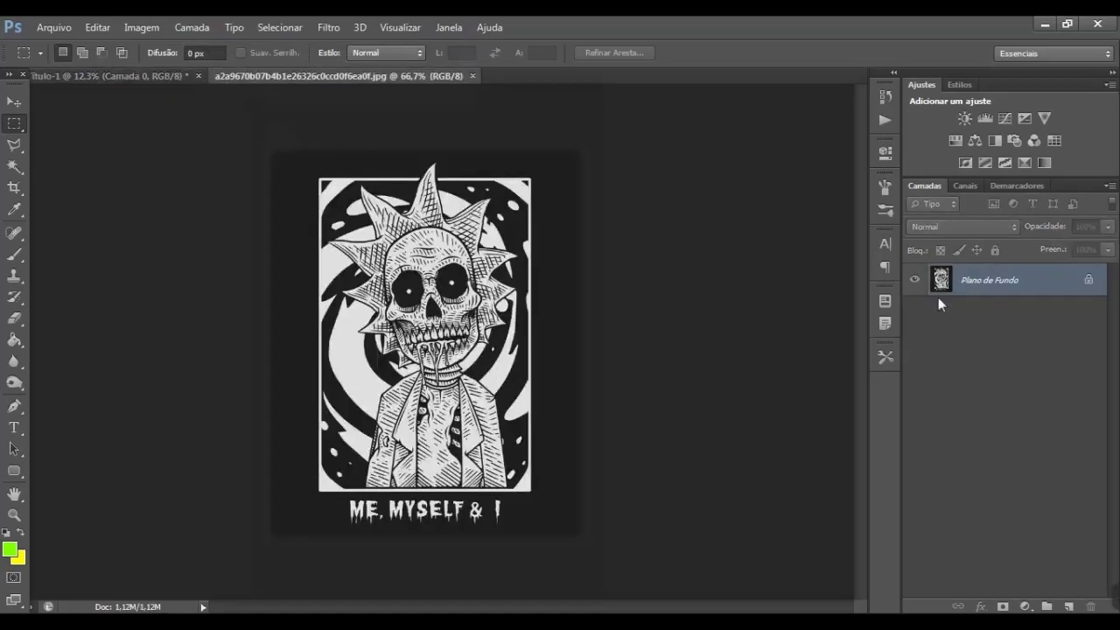
double_click(1041, 287)
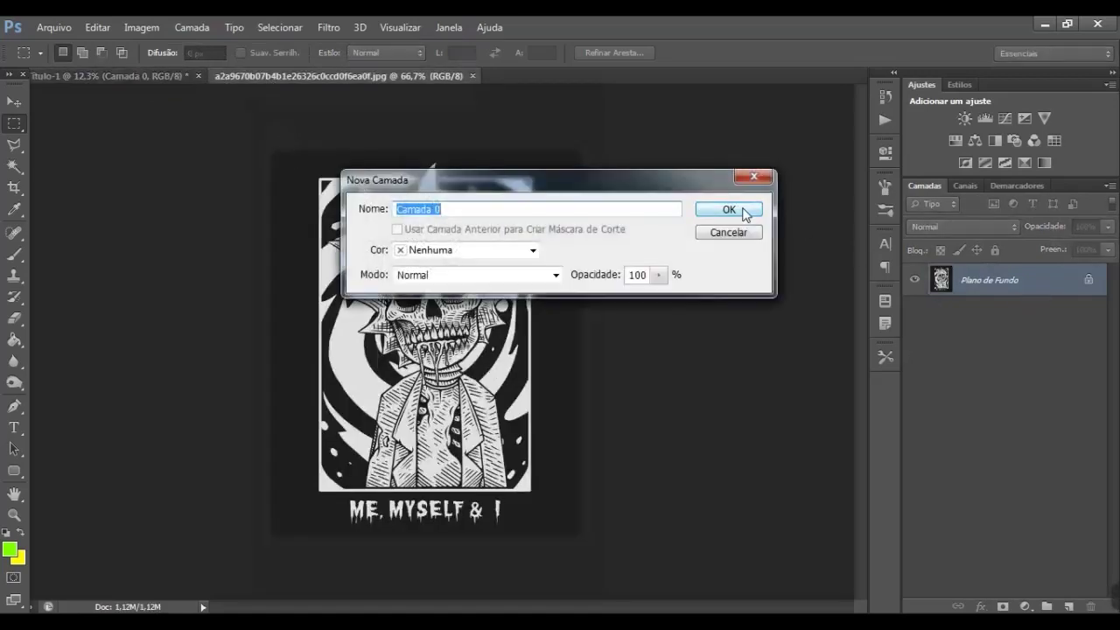
left_click(742, 212)
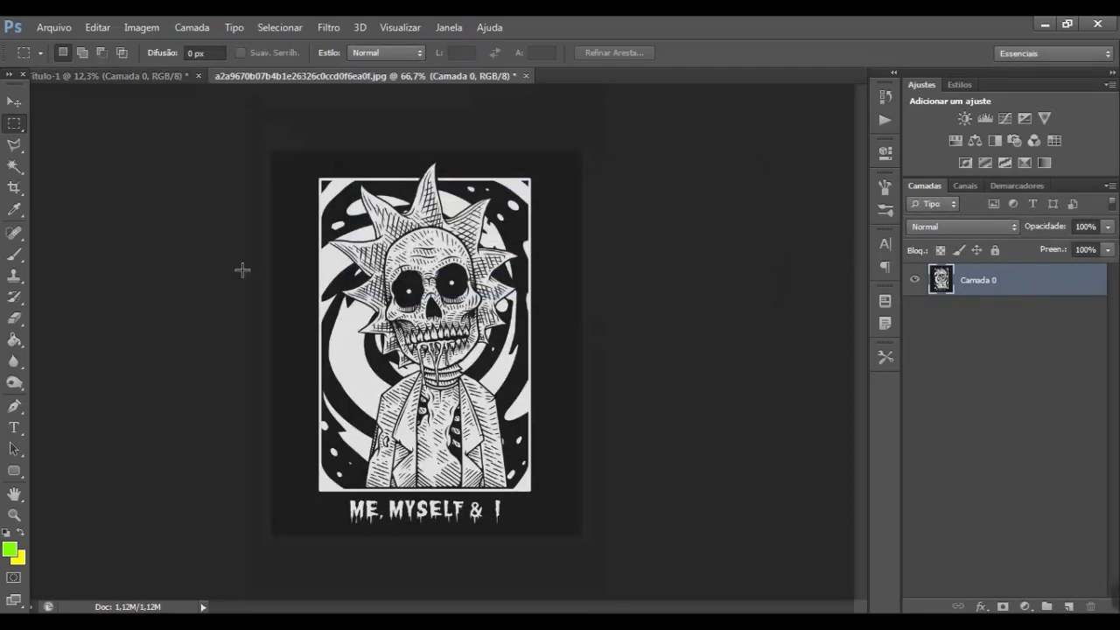
- Settle on the Crop tool and narrow the crop from the left edge
key("c")
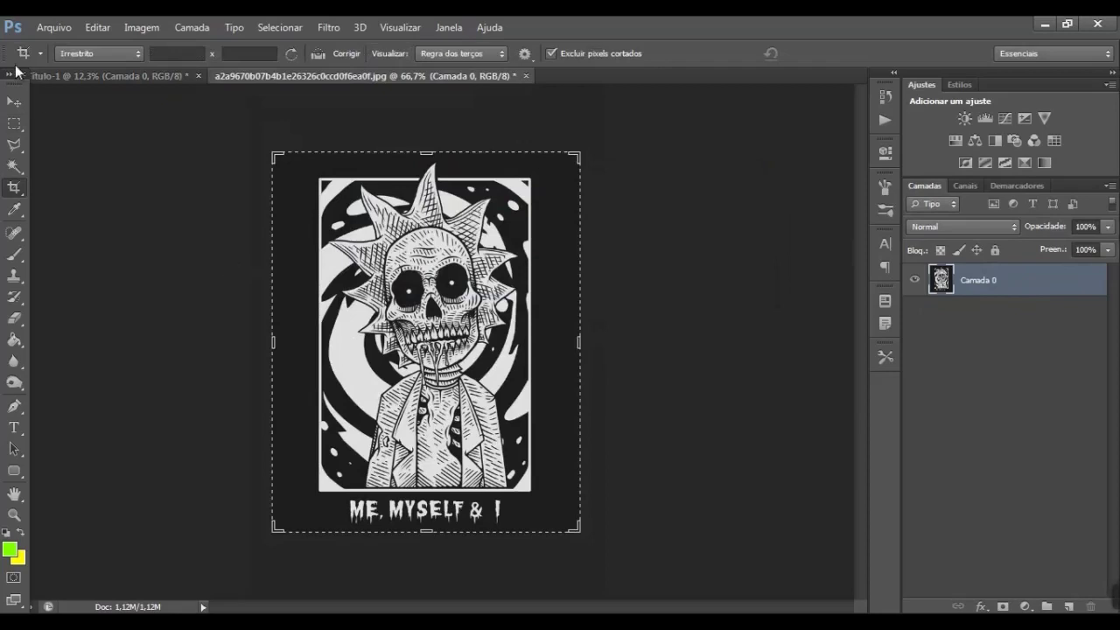
left_click(14, 102)
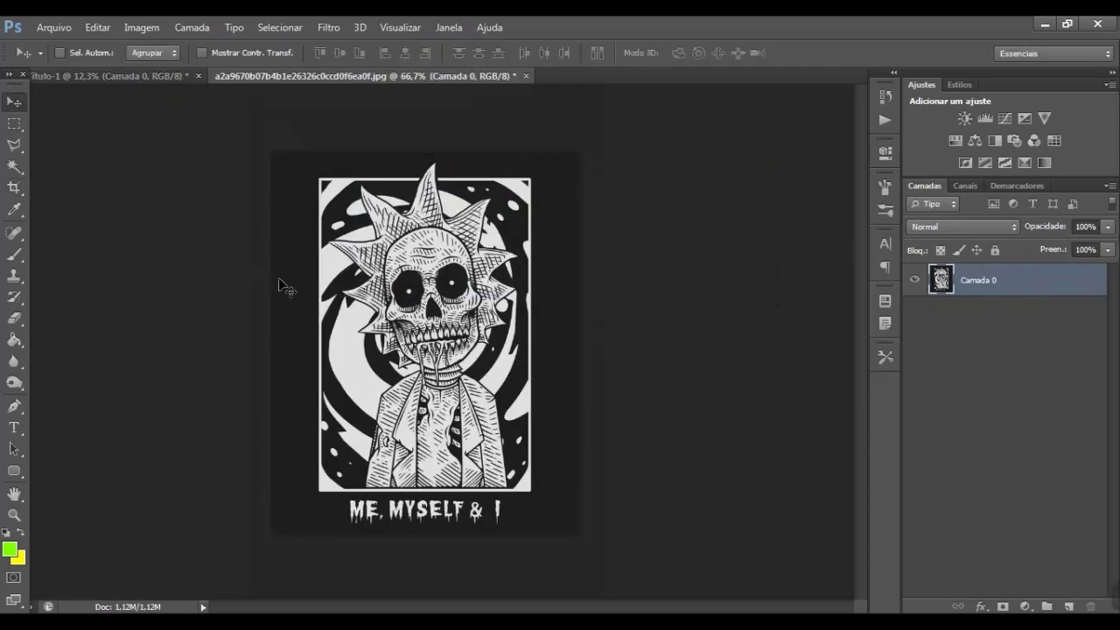
key("c")
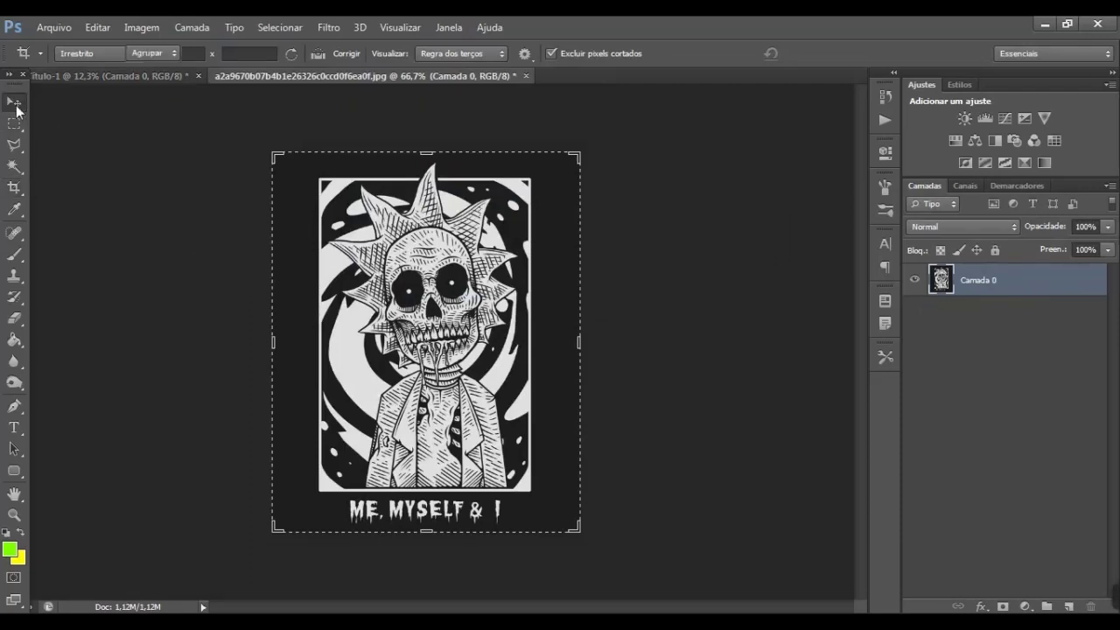
left_click(15, 103)
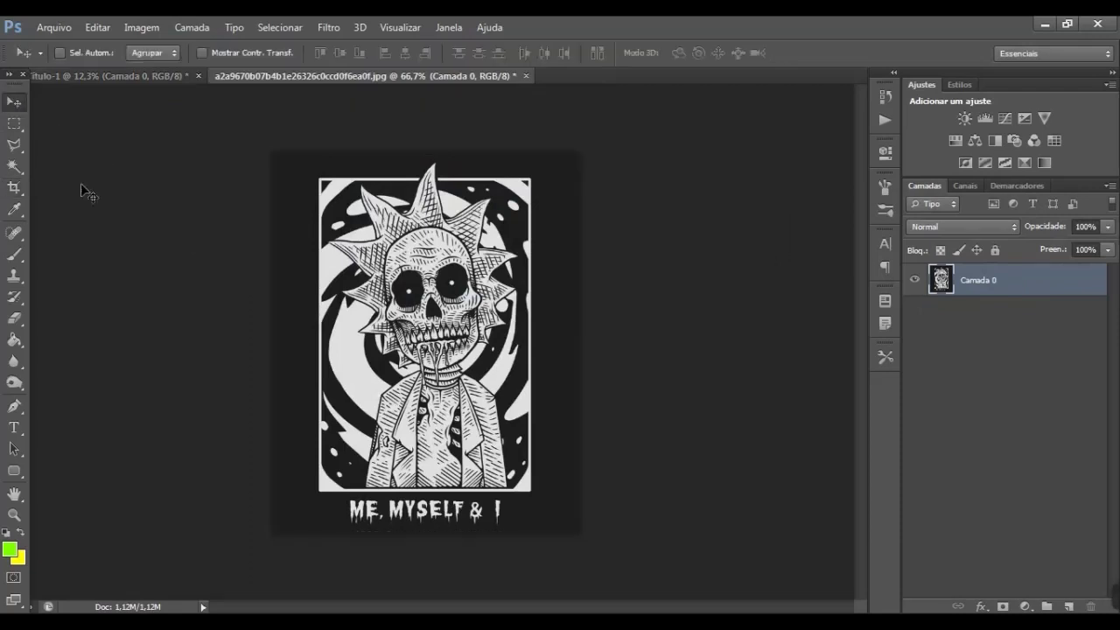
left_click(18, 190)
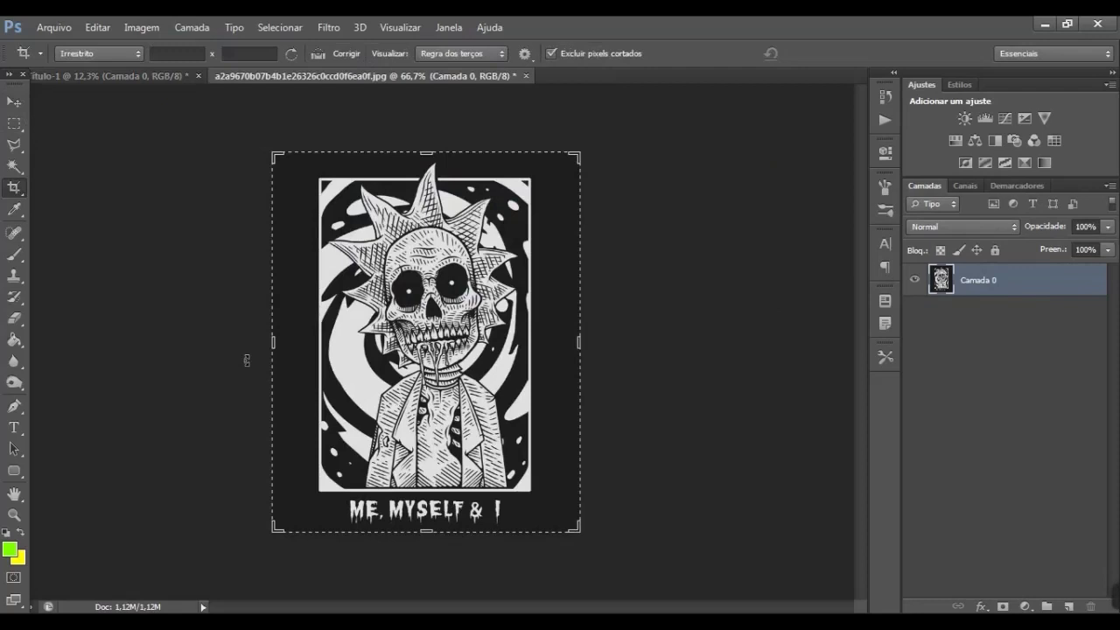
left_click_drag(273, 343, 291, 351)
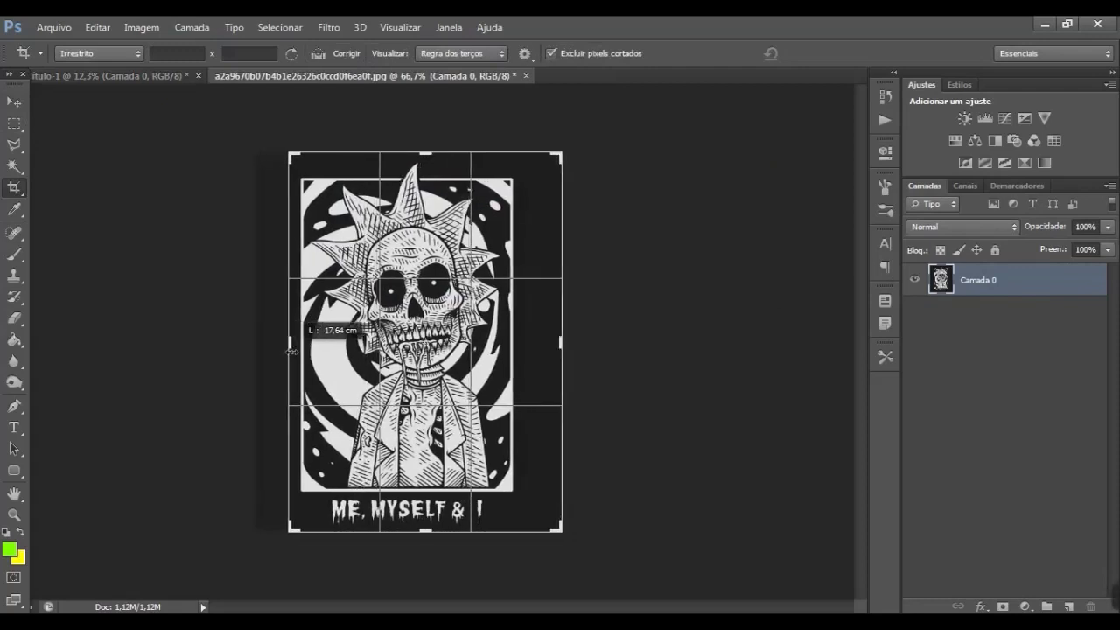
left_click_drag(292, 352, 291, 352)
key("Return")
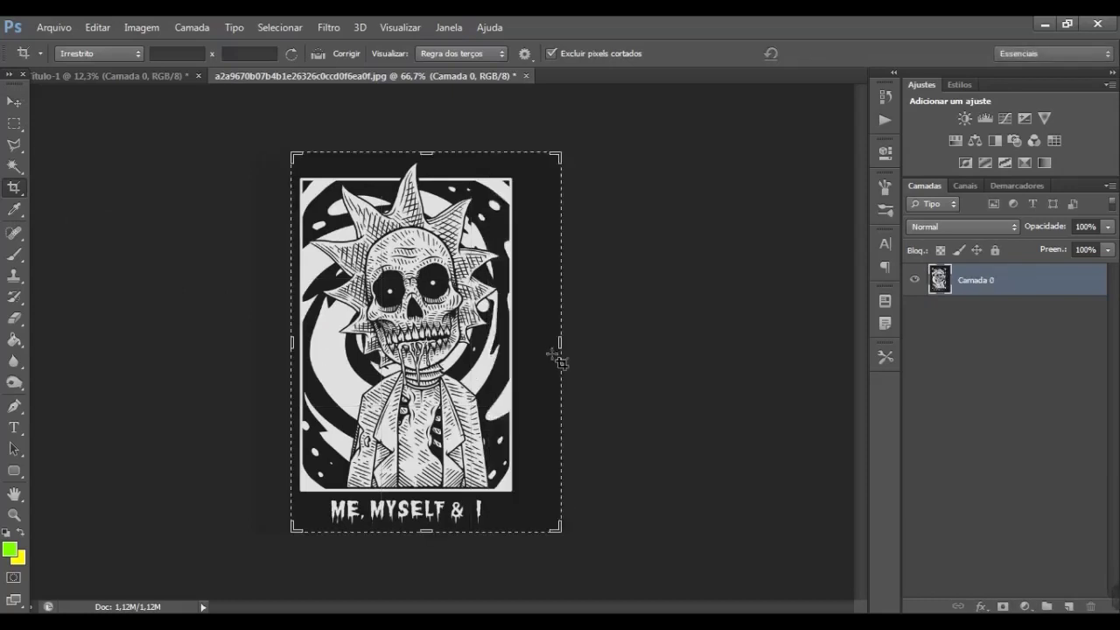
- Tighten the crop around the framed skull and caption, apply it, and zoom out
left_click_drag(558, 359, 542, 341)
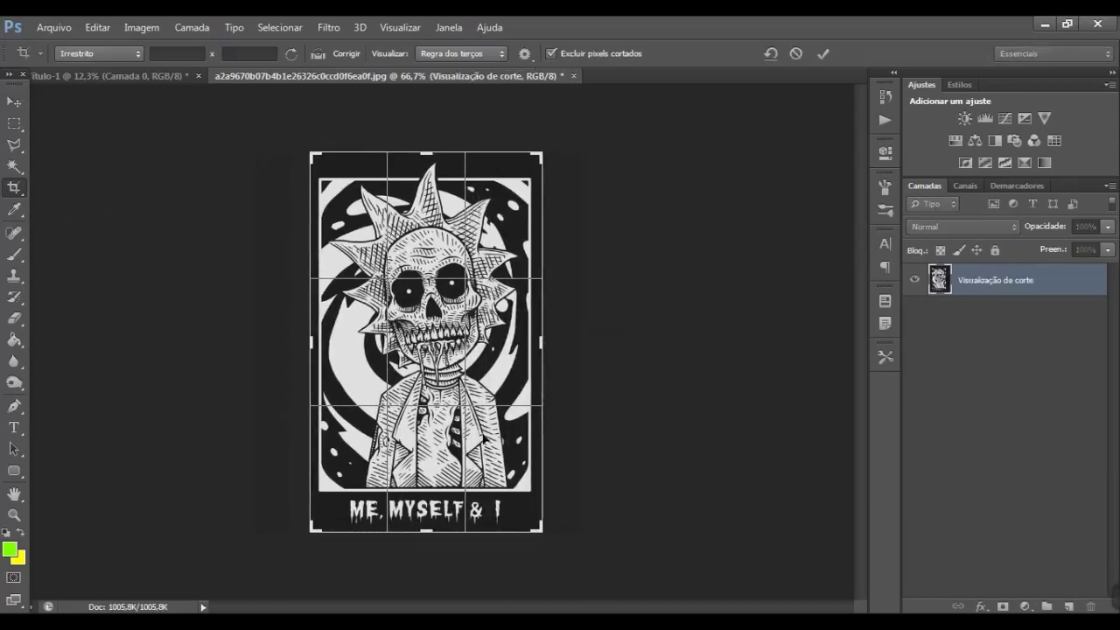
key("ctrl+plus")
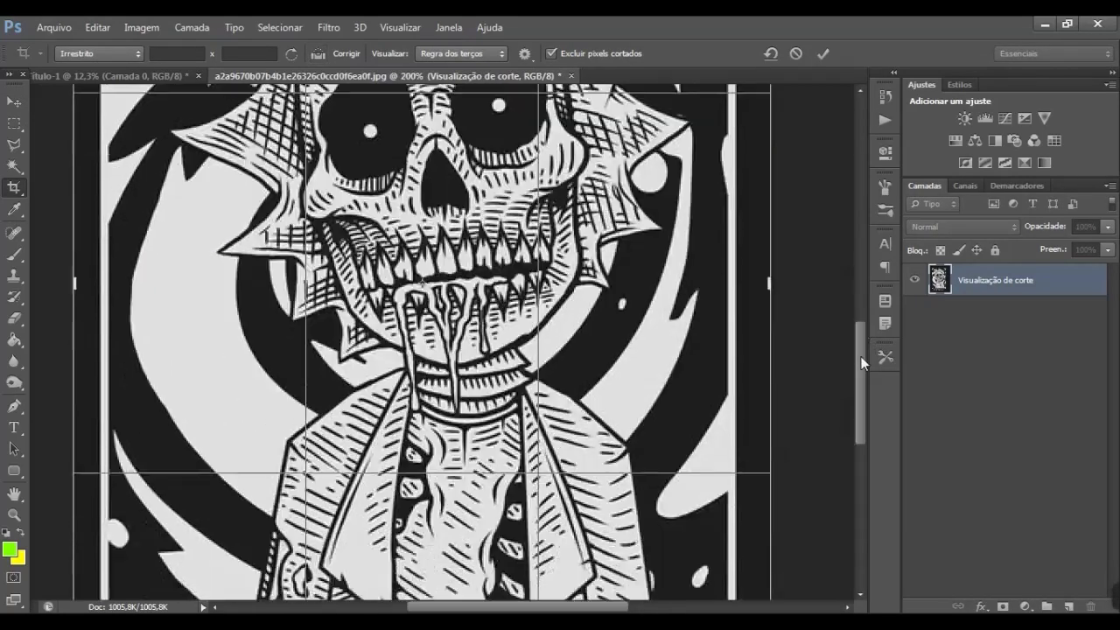
left_click_drag(863, 320, 857, 442)
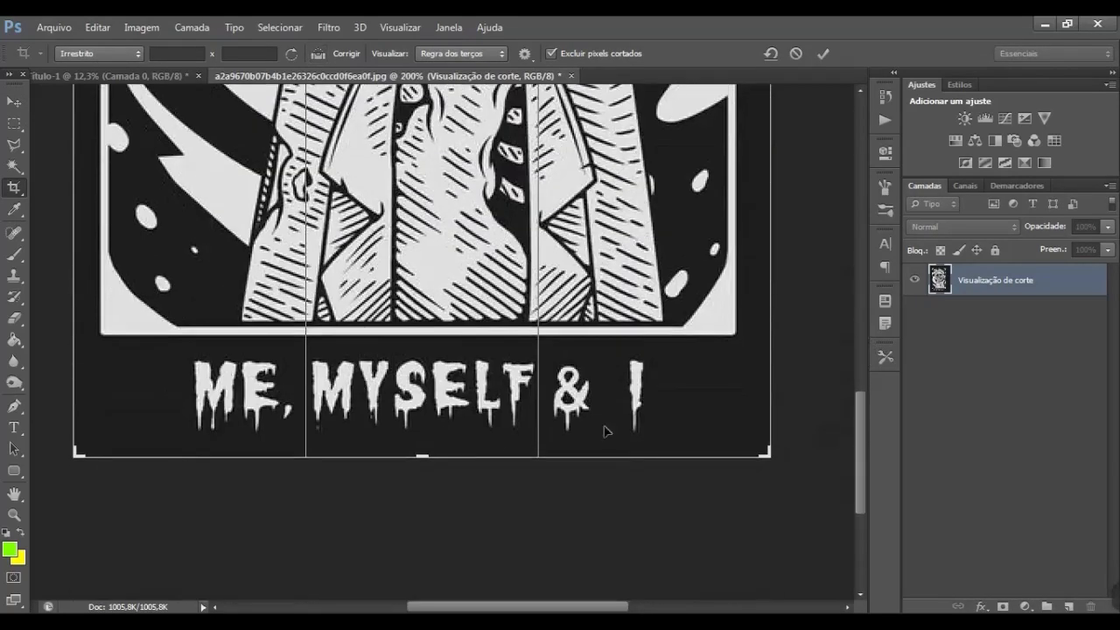
left_click_drag(425, 452, 427, 445)
left_click_drag(861, 442, 861, 231)
left_click_drag(422, 280, 420, 278)
key("Return")
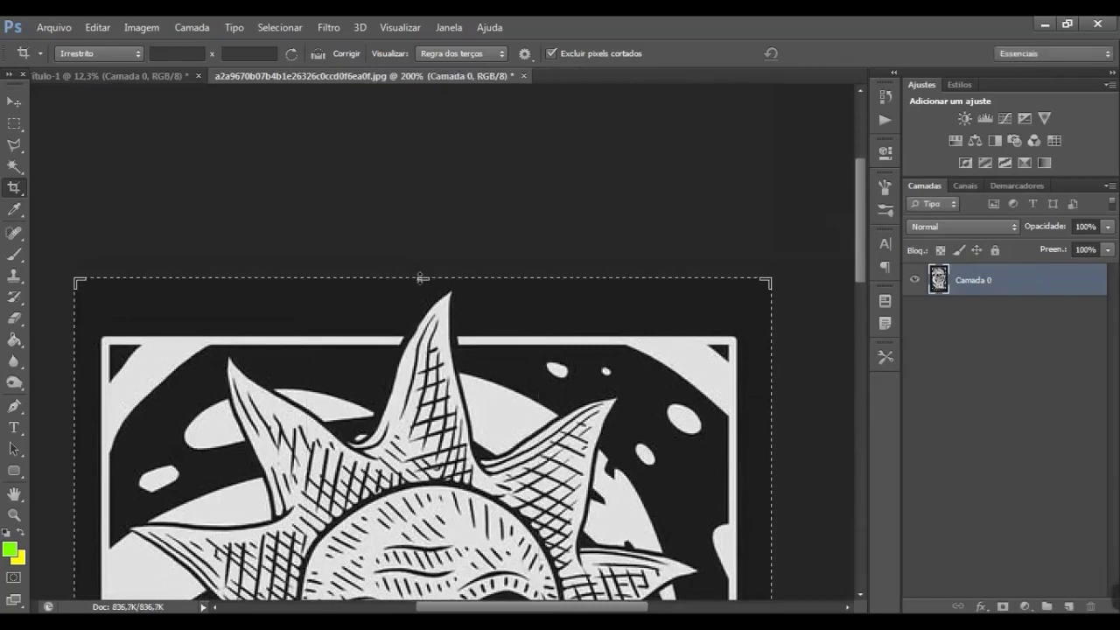
scroll(420, 278, "up", 1)
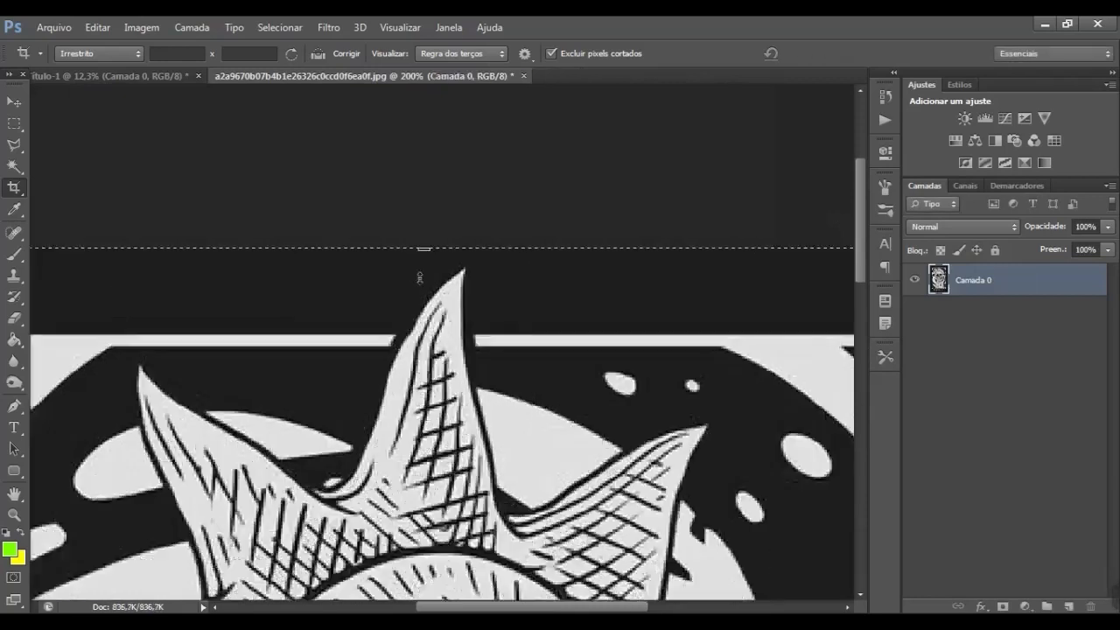
scroll(424, 281, "down", 1)
scroll(490, 289, "down", 2)
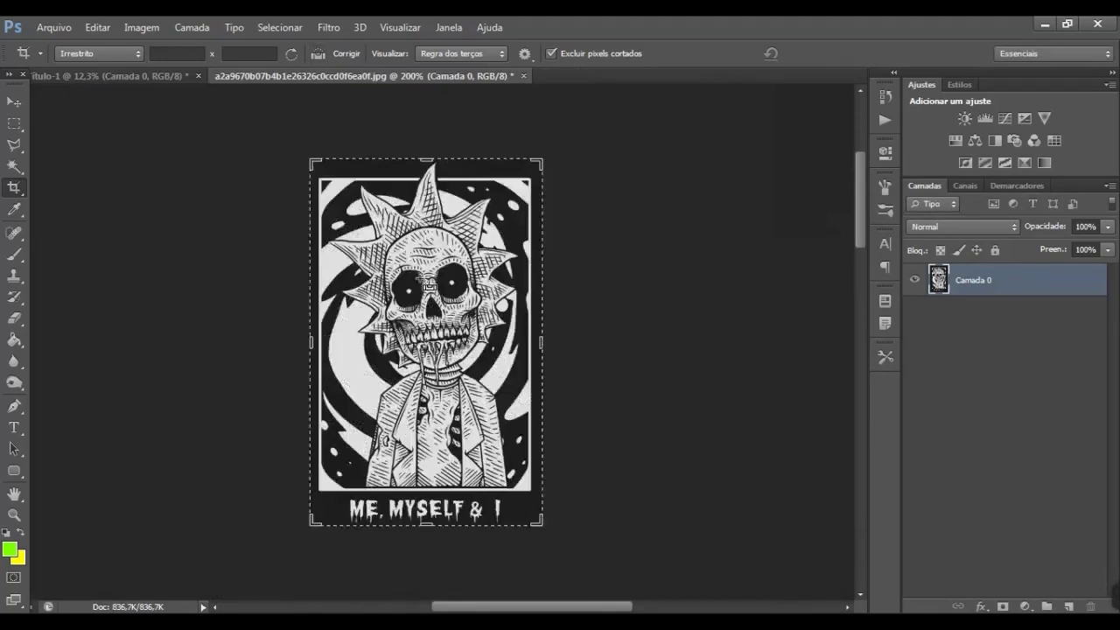
scroll(542, 388, "down", 1)
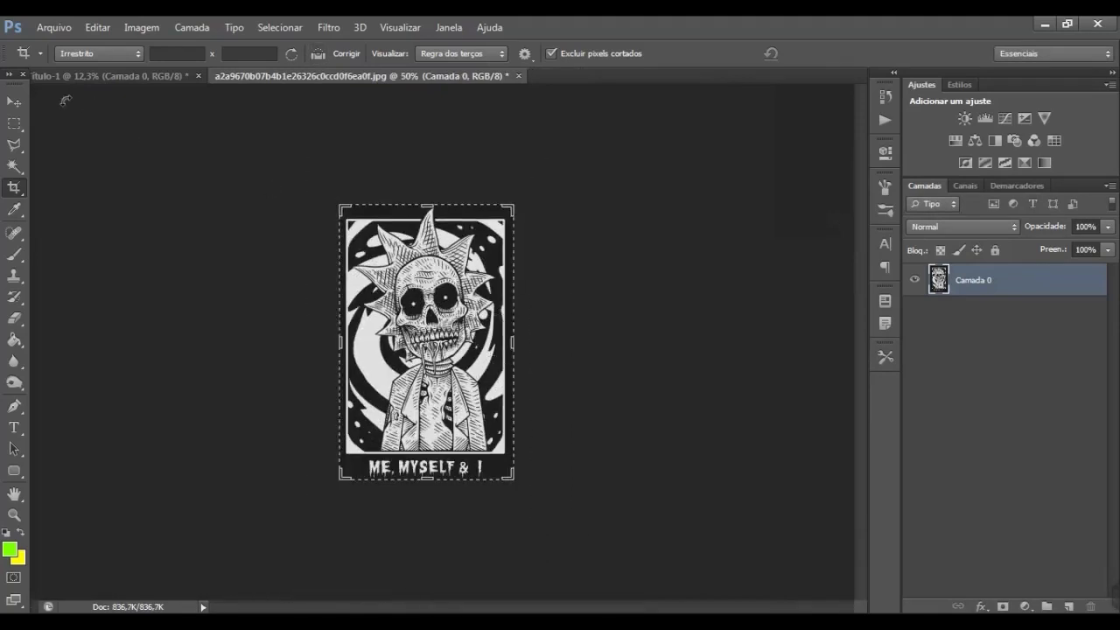
- Commit the crop with the Move tool, then zoom in and out on the linework
left_click(14, 101)
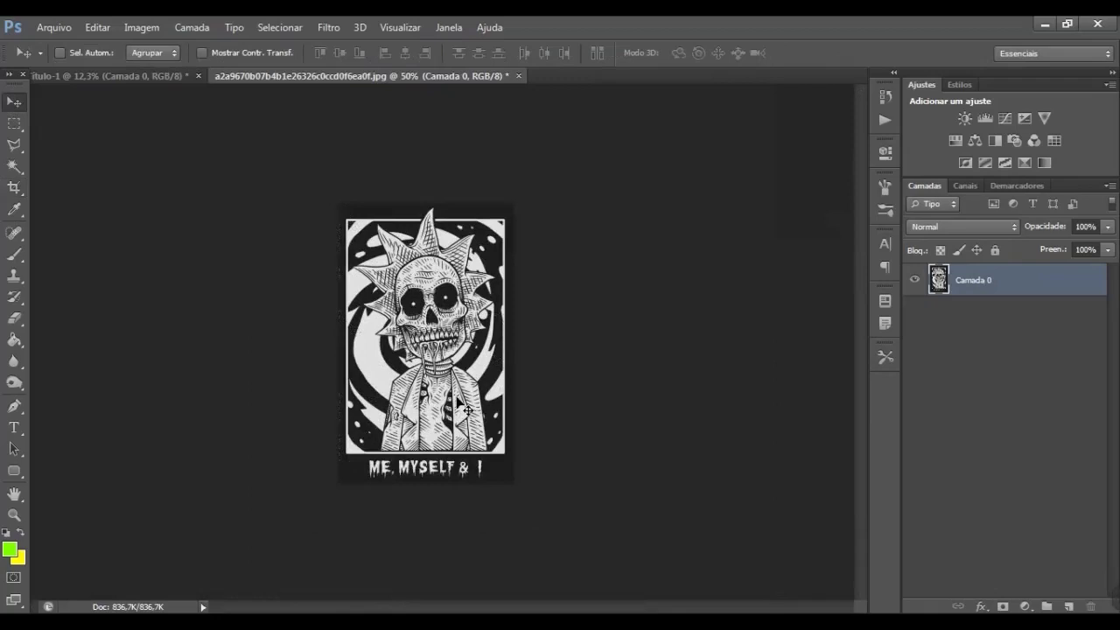
scroll(462, 405, "up", 2)
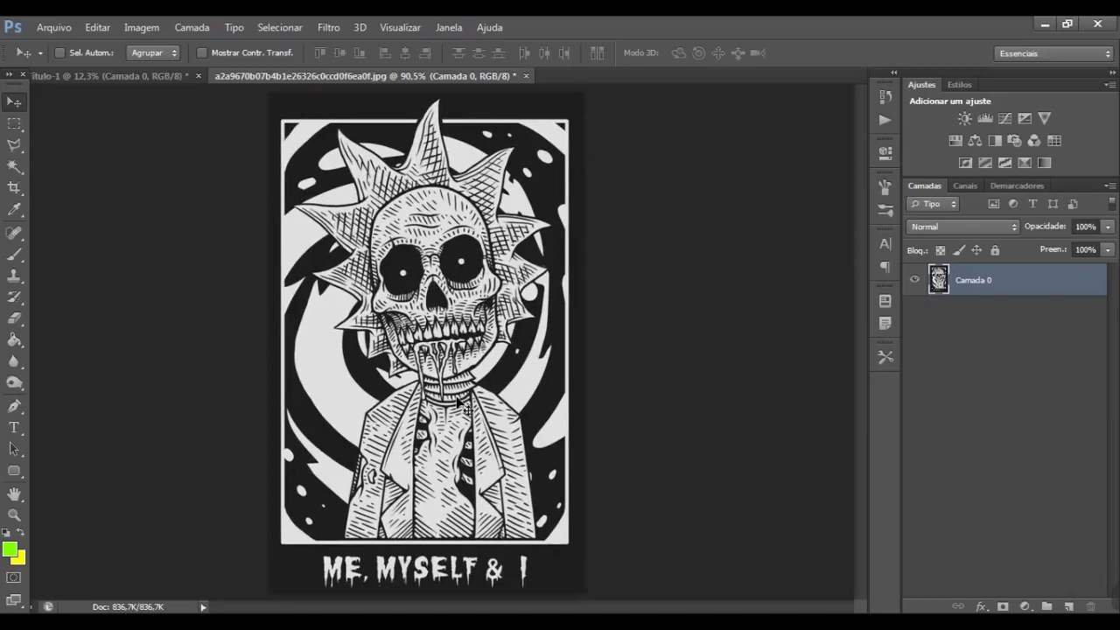
scroll(462, 404, "up", 1)
scroll(462, 405, "up", 1)
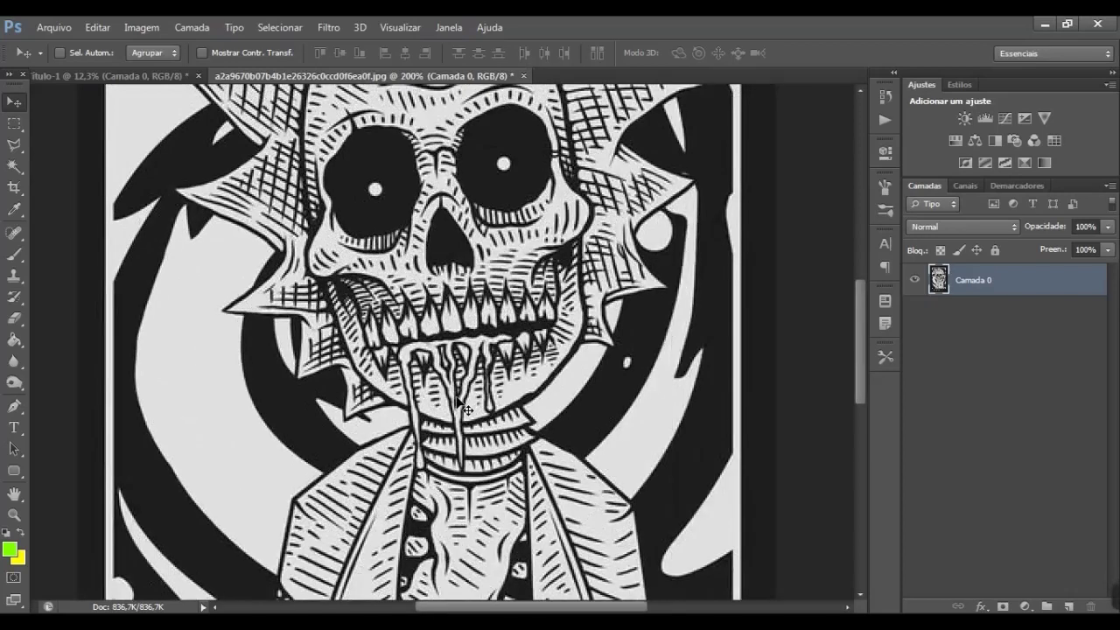
scroll(462, 404, "down", 2)
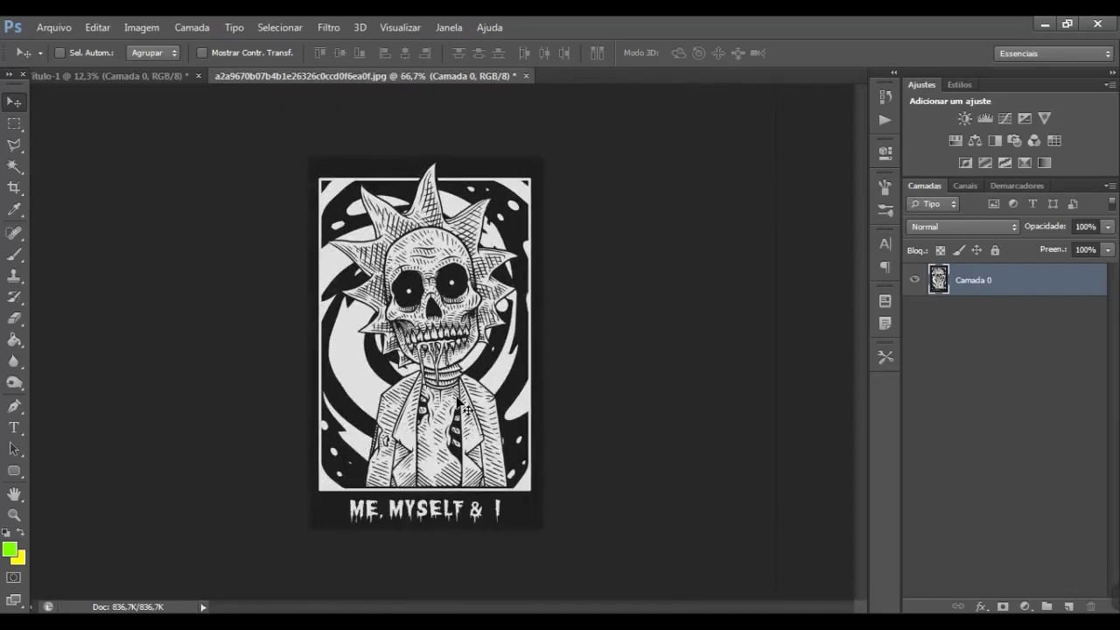
scroll(462, 404, "up", 1)
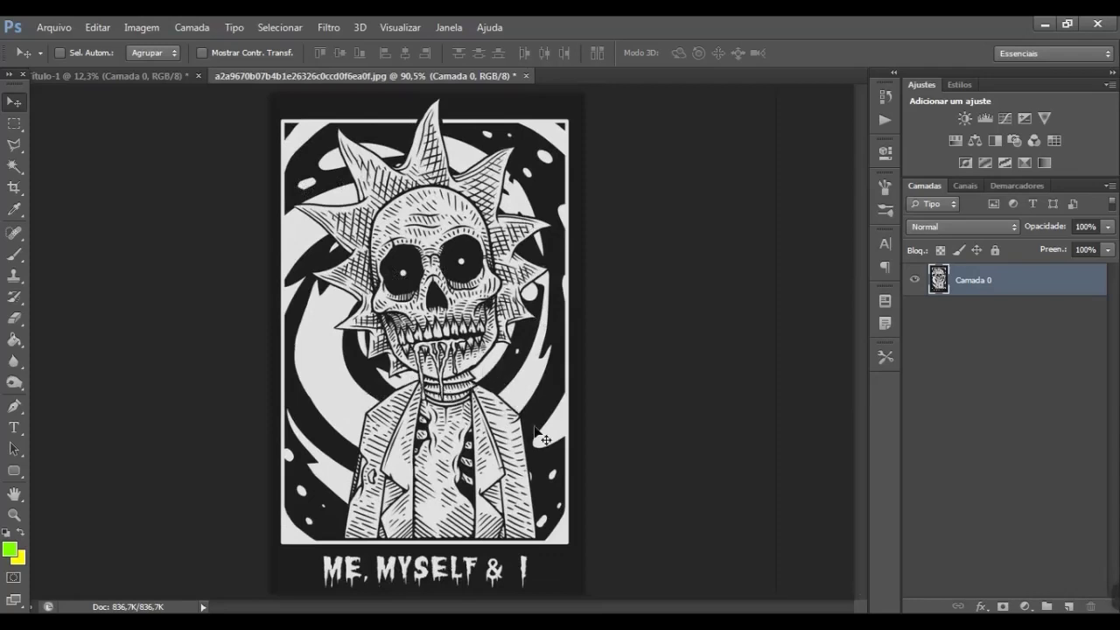
- Apply Levels with input values 39, 0,80 and 201
key("ctrl+l")
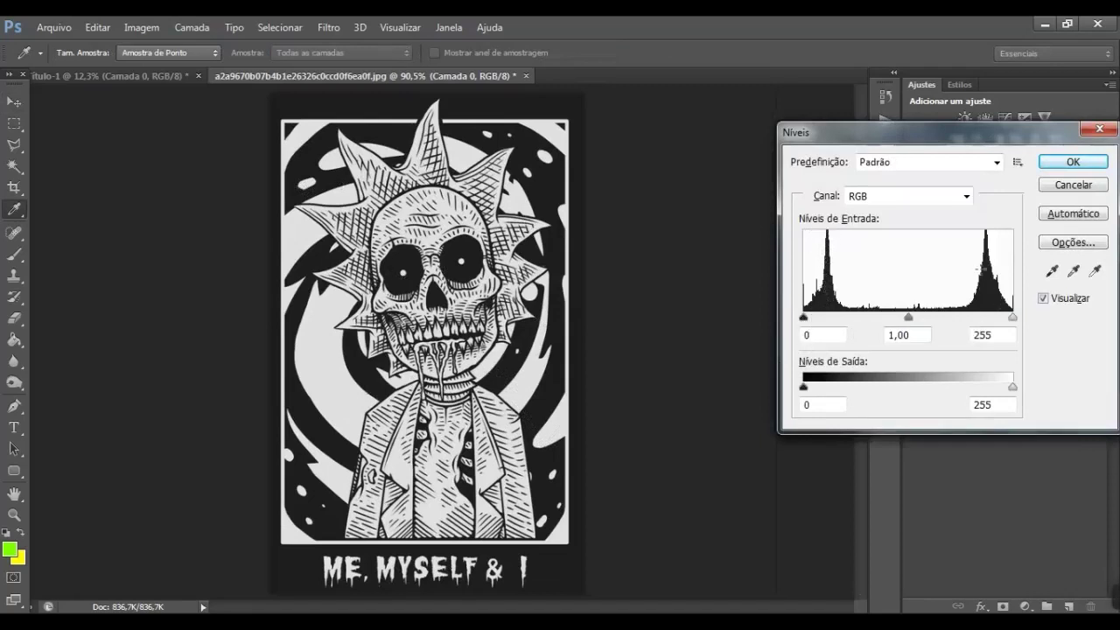
mouse_move(804, 316)
left_mouse_down()
mouse_move(832, 319)
mouse_move(793, 322)
mouse_move(839, 321)
left_mouse_up()
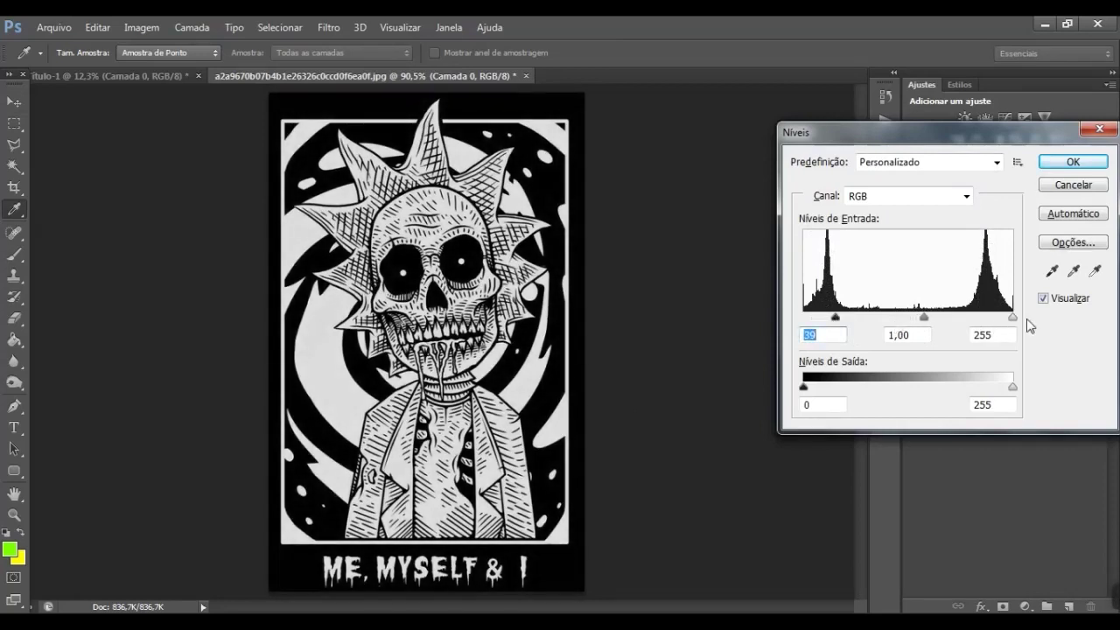
left_click_drag(1013, 320, 969, 320)
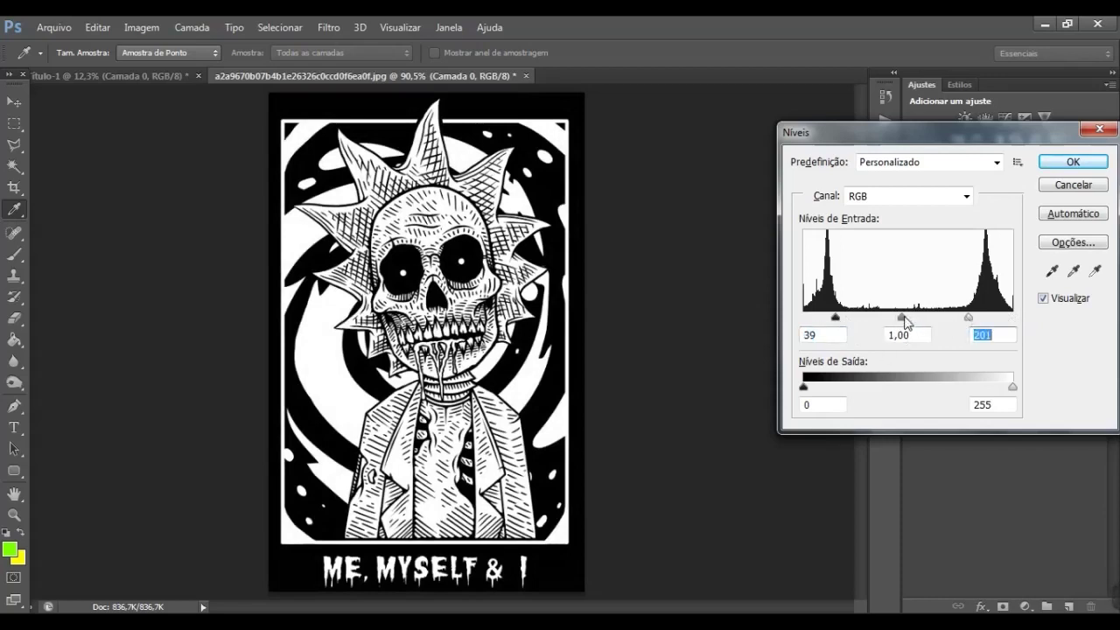
left_click_drag(903, 321, 913, 318)
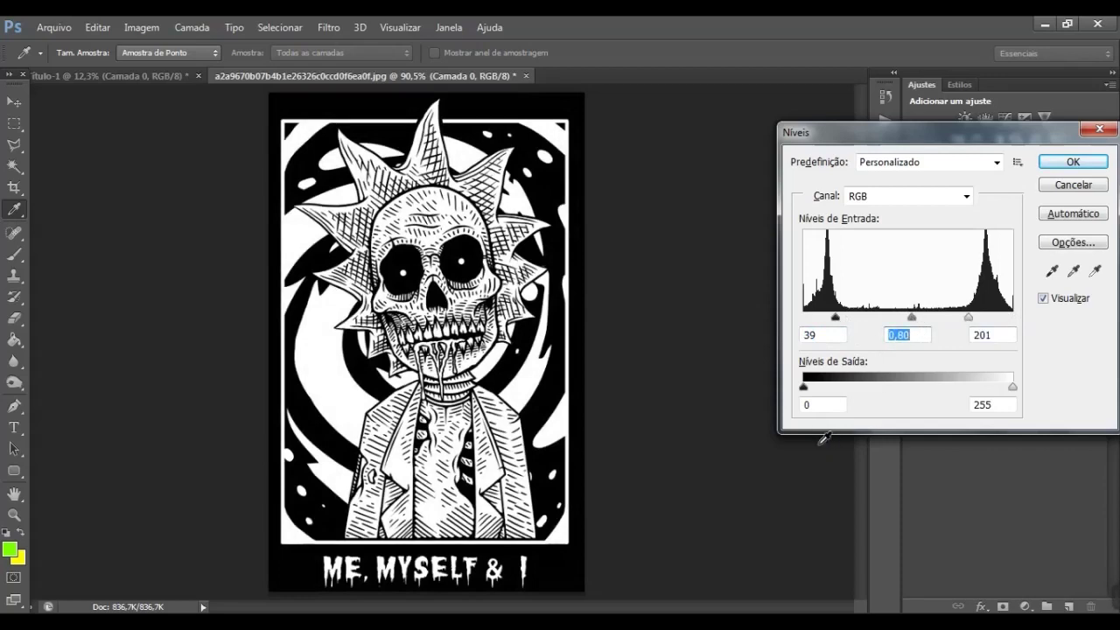
left_click(1073, 163)
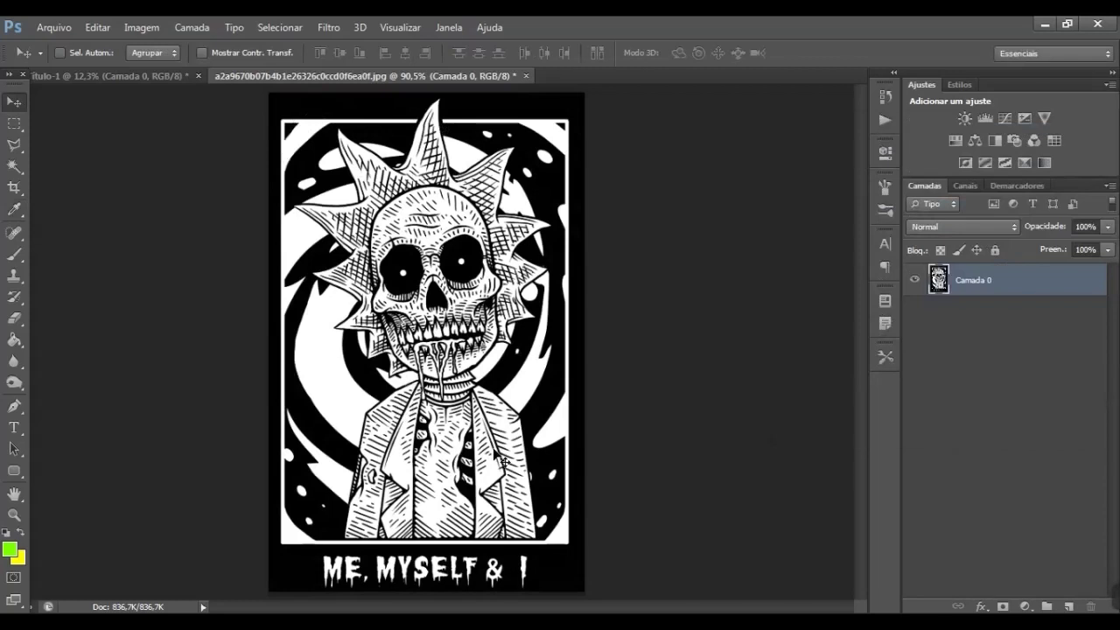
- Invert the artwork to black lines on white, comparing both versions, then select all
key("ctrl+i")
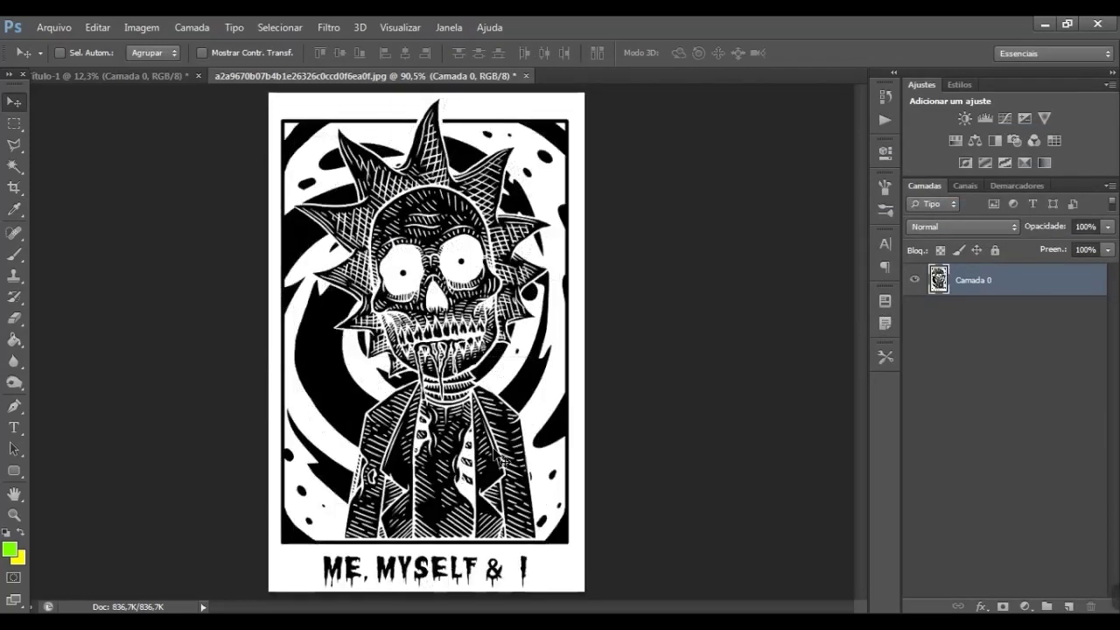
key("ctrl+i")
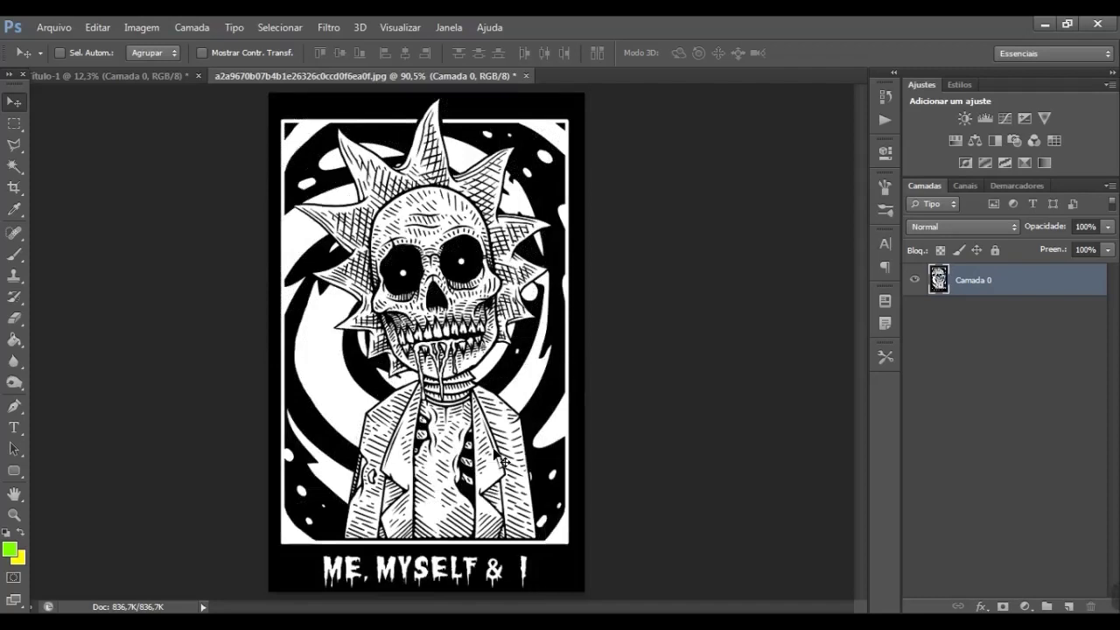
key("ctrl+i")
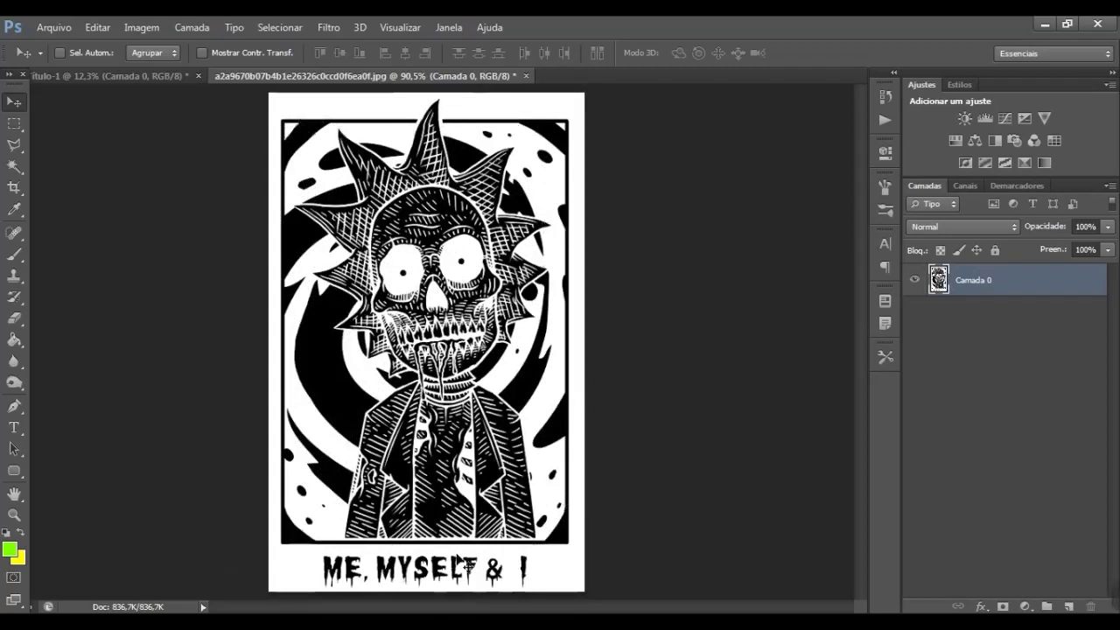
key("ctrl+i")
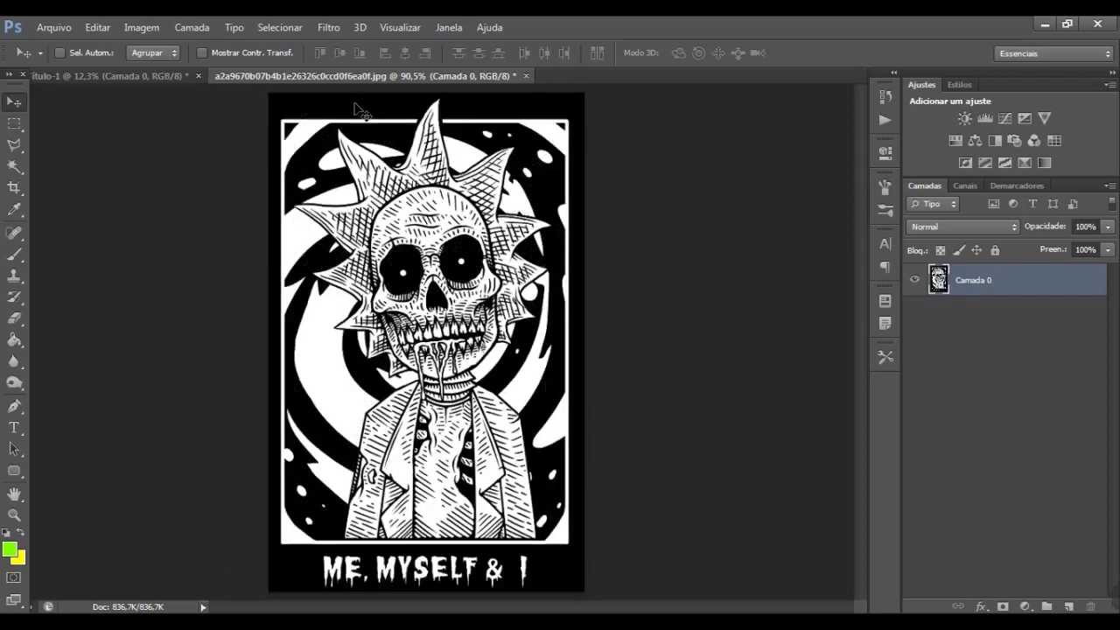
key("ctrl+i")
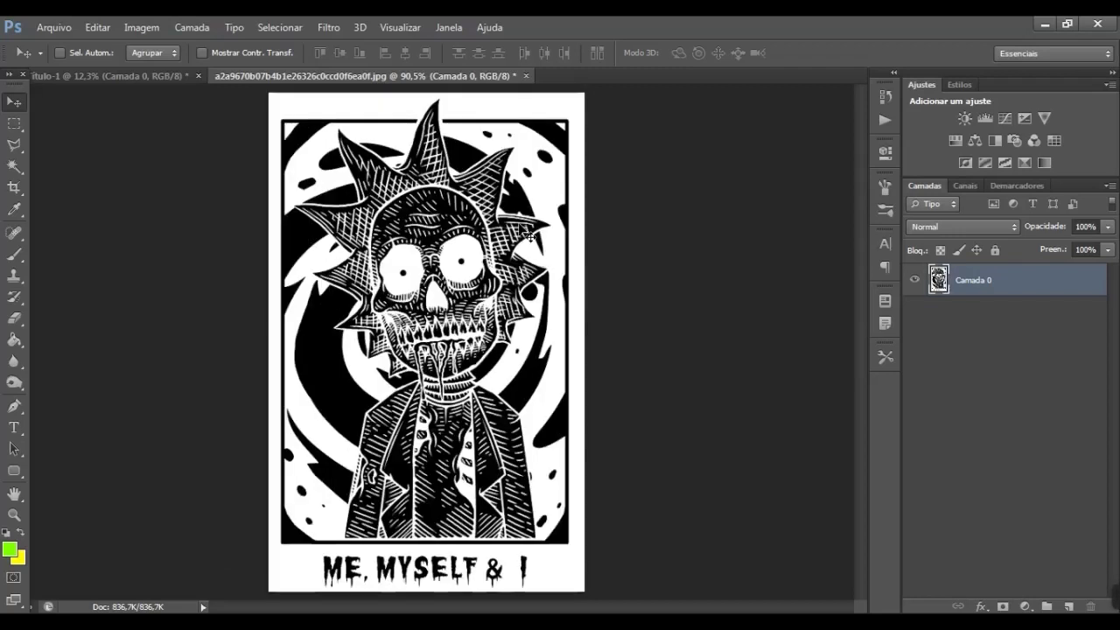
key("ctrl+i")
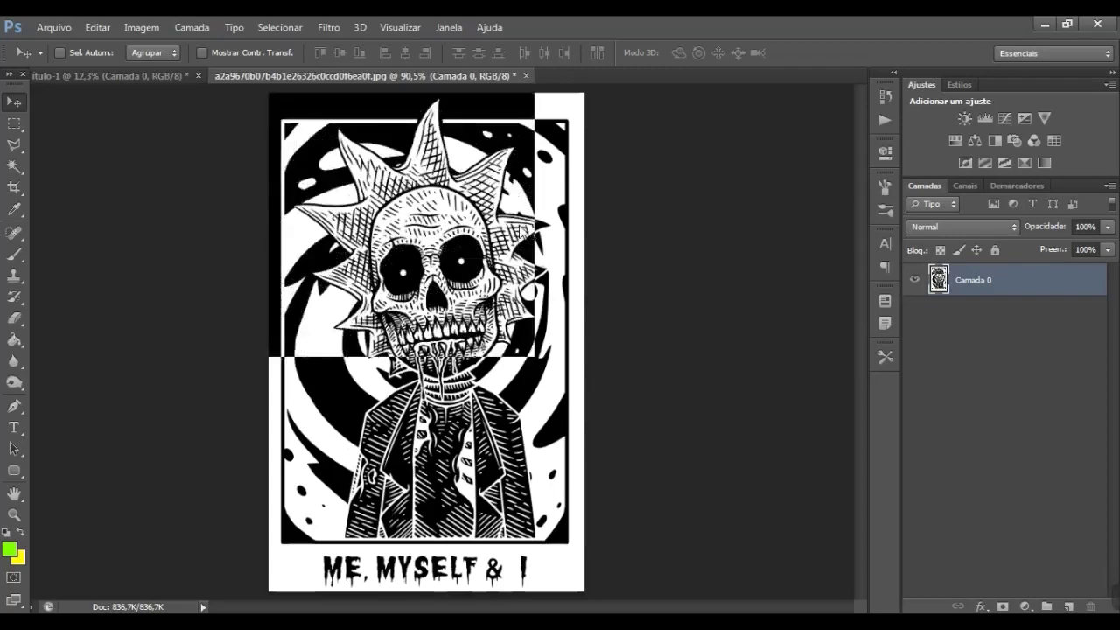
key("ctrl+i")
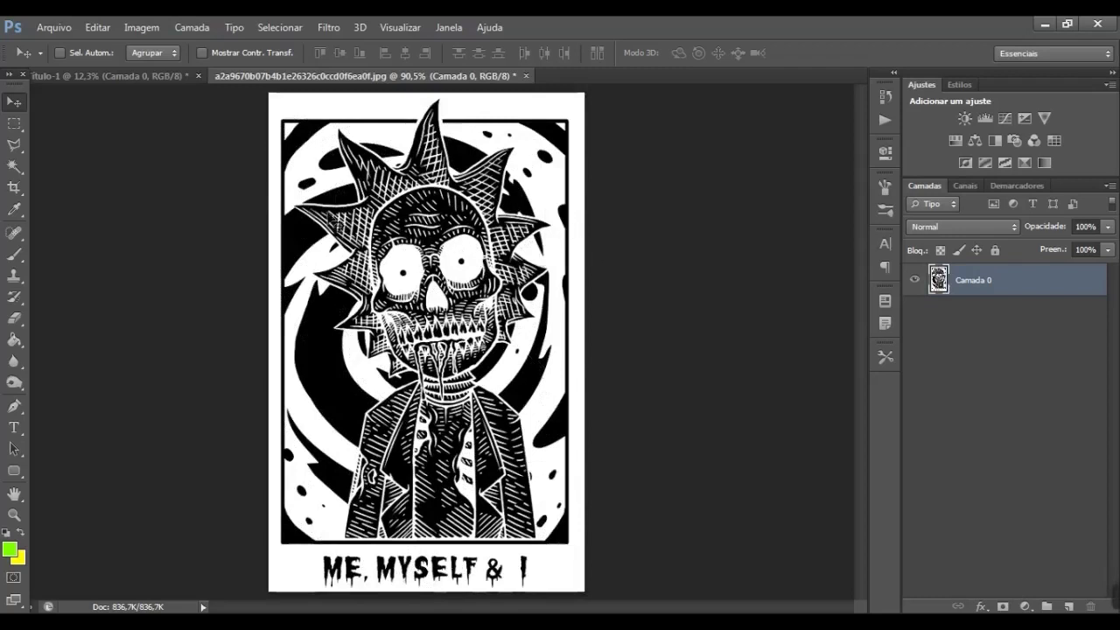
key("ctrl+a")
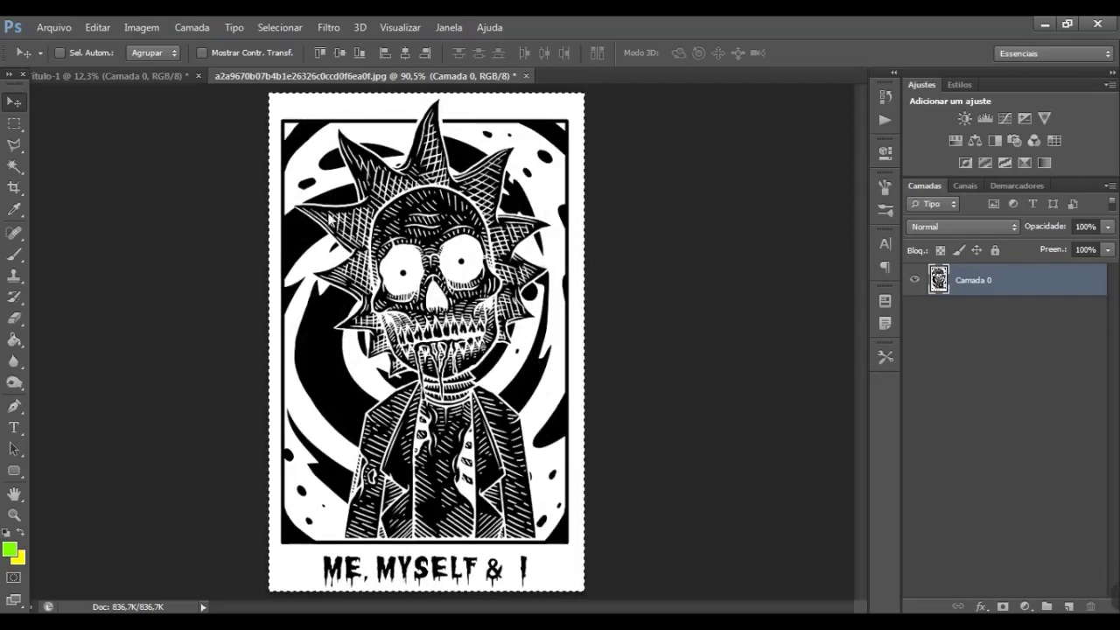
- Paste the inverted artwork into Sem Título-1 as layer Camada 1 and start Free Transform on it
left_click(134, 76)
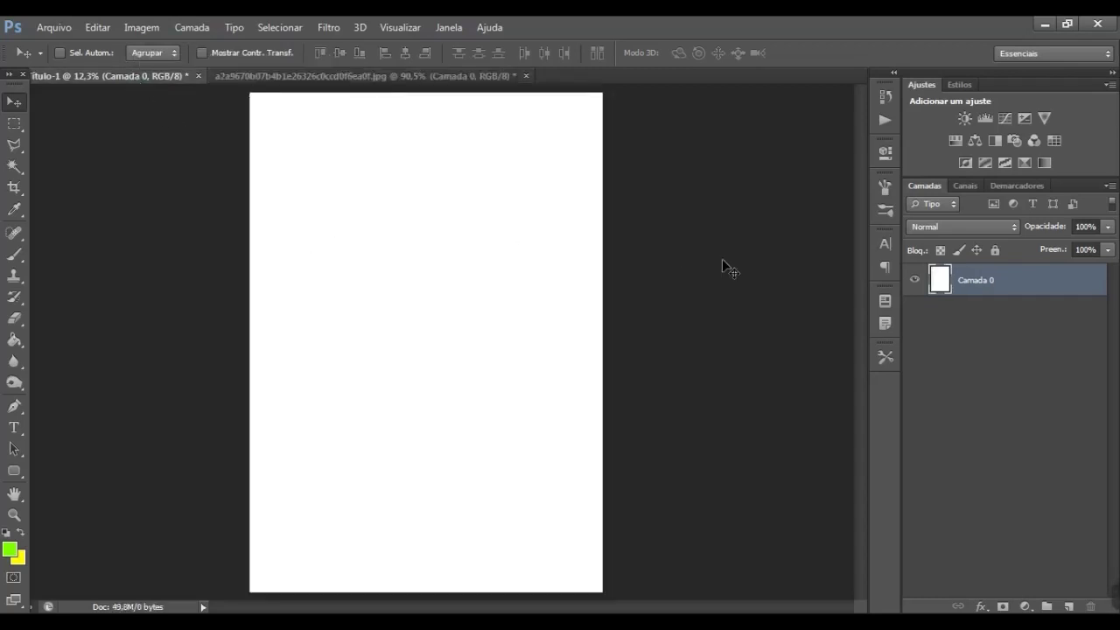
key("ctrl+shift+alt+n")
key("ctrl+v")
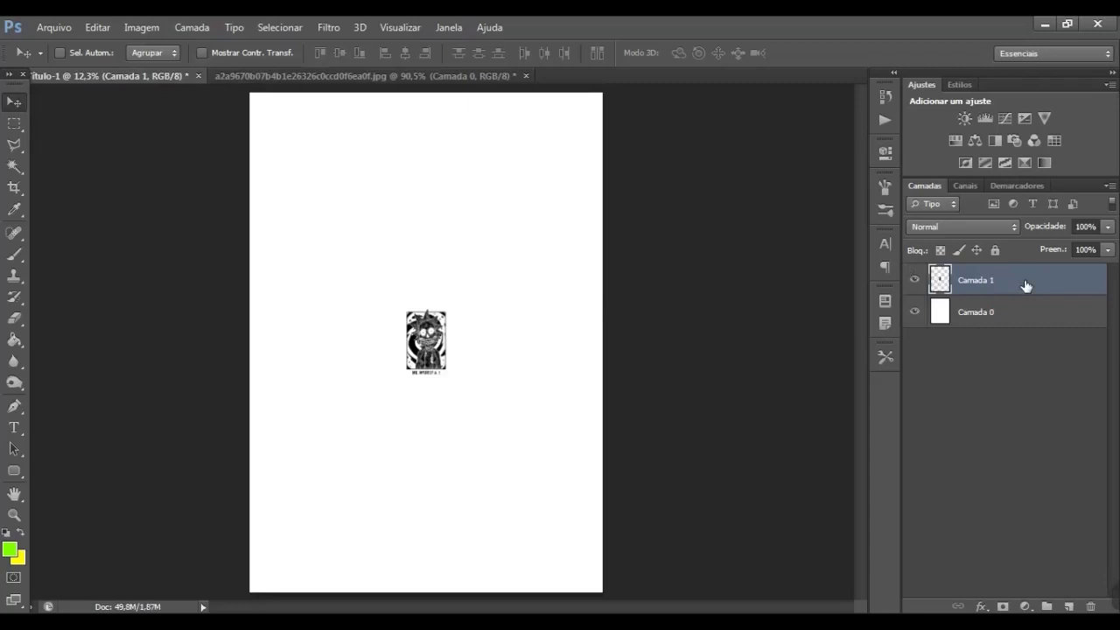
left_click(1024, 312)
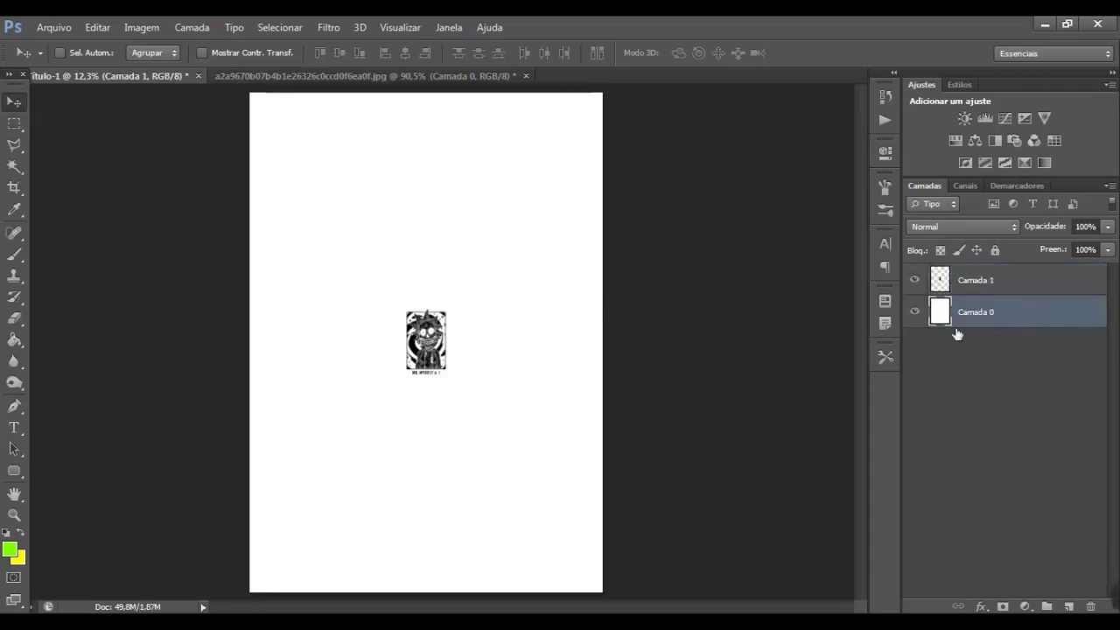
double_click(939, 278)
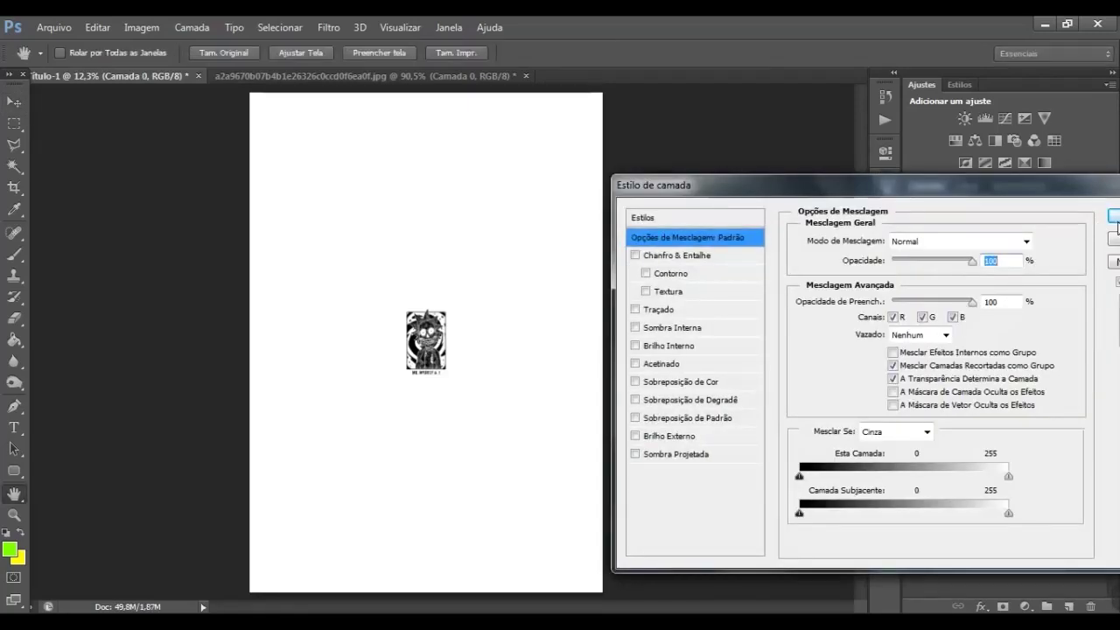
left_click(1116, 245)
left_click(1033, 278)
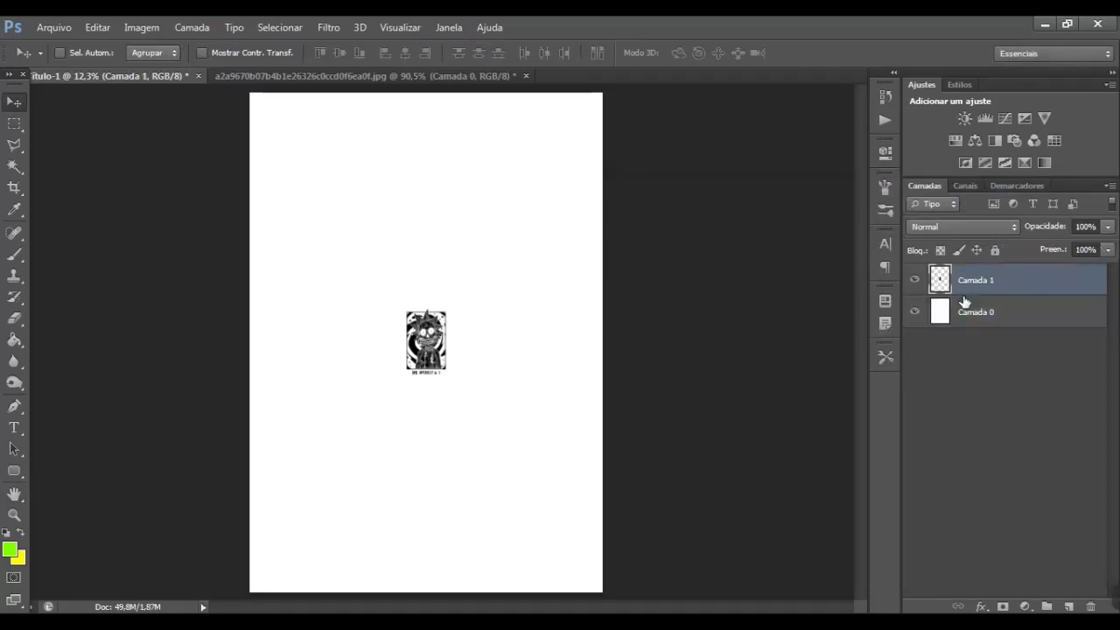
key("ctrl+t")
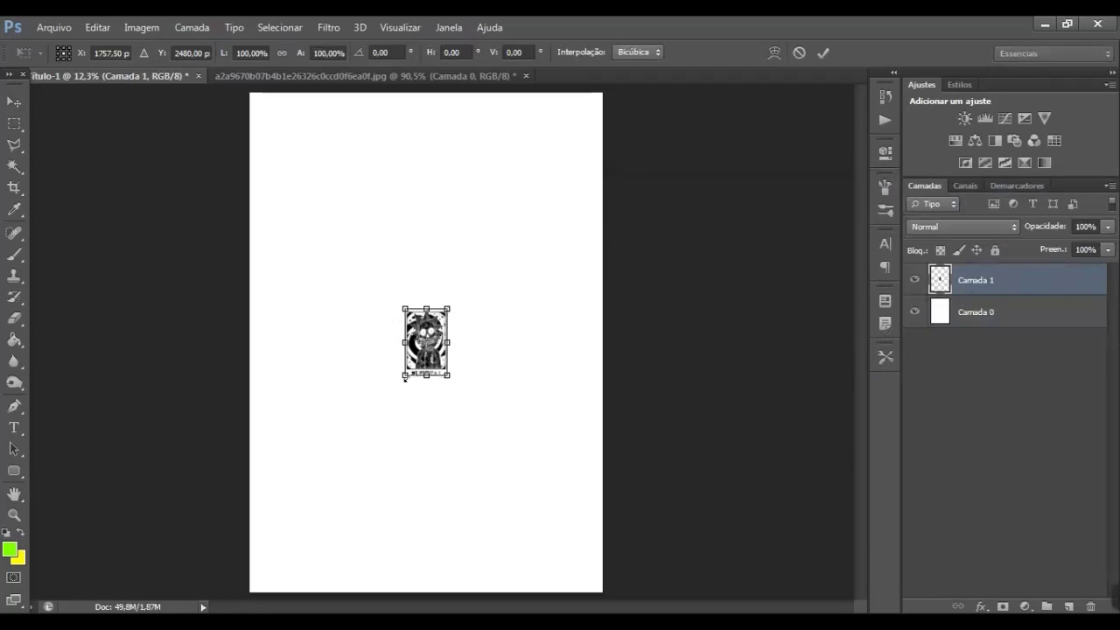
- Scale the artwork up by its corners to fill most of the A3 page
left_click_drag(404, 382, 240, 585)
left_click_drag(448, 307, 638, 123)
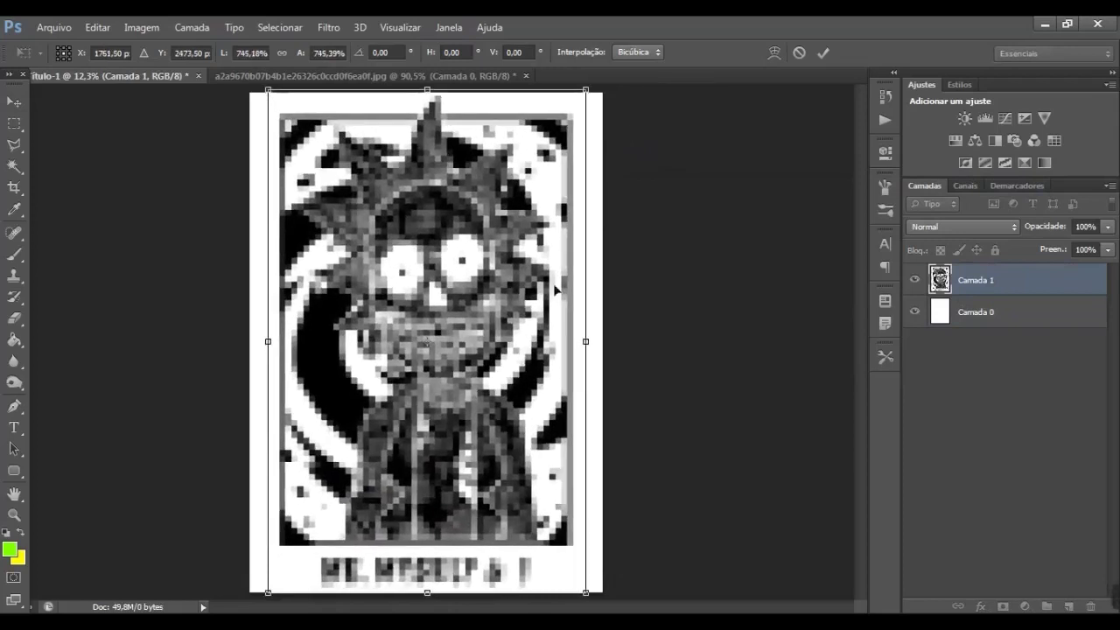
key("Return")
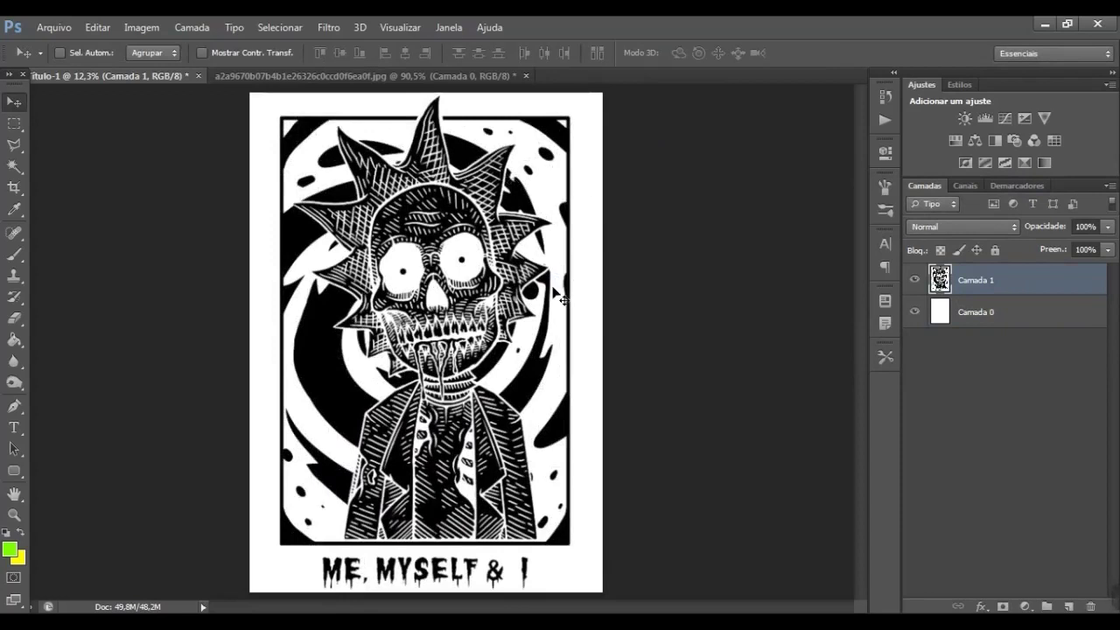
- Stretch the artwork slightly wider and nudge it left and right to centre it
key("ctrl+t")
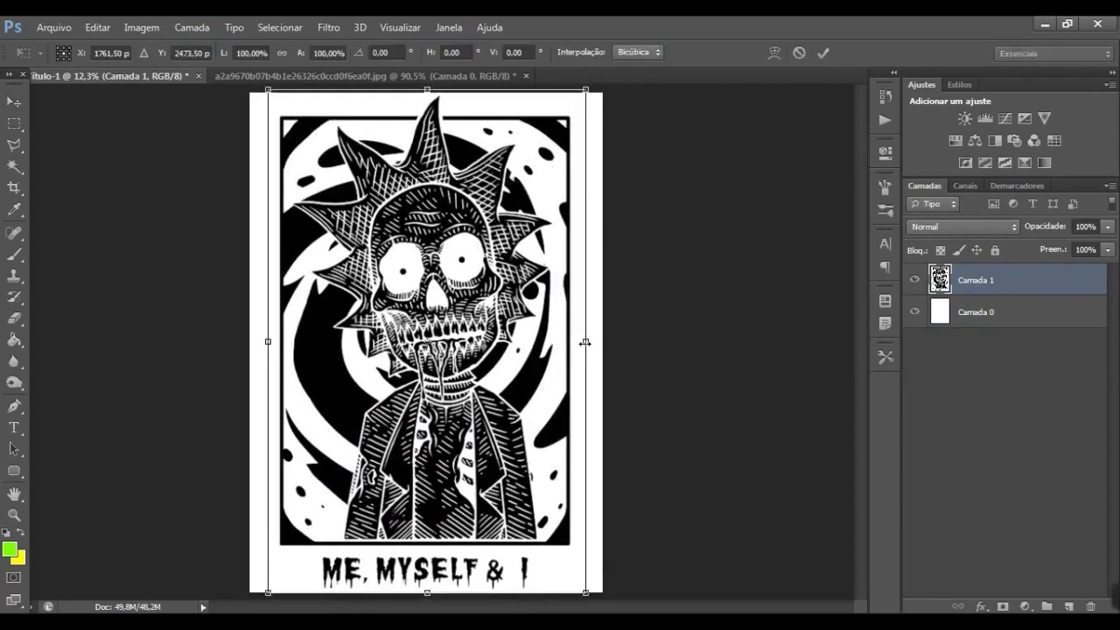
left_click_drag(590, 341, 596, 341)
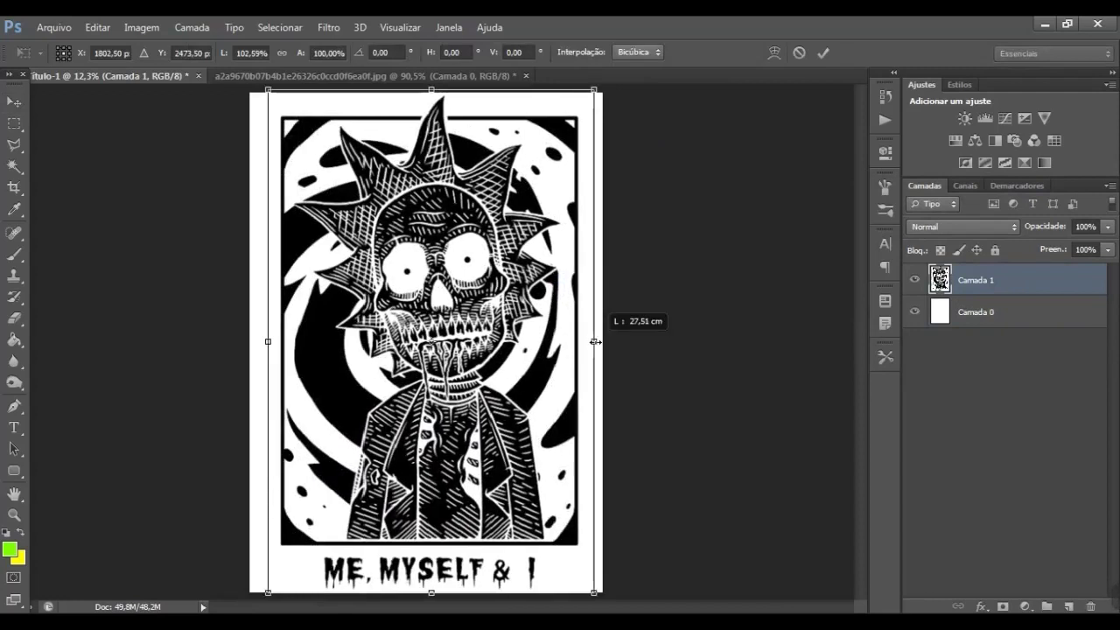
left_click(595, 341)
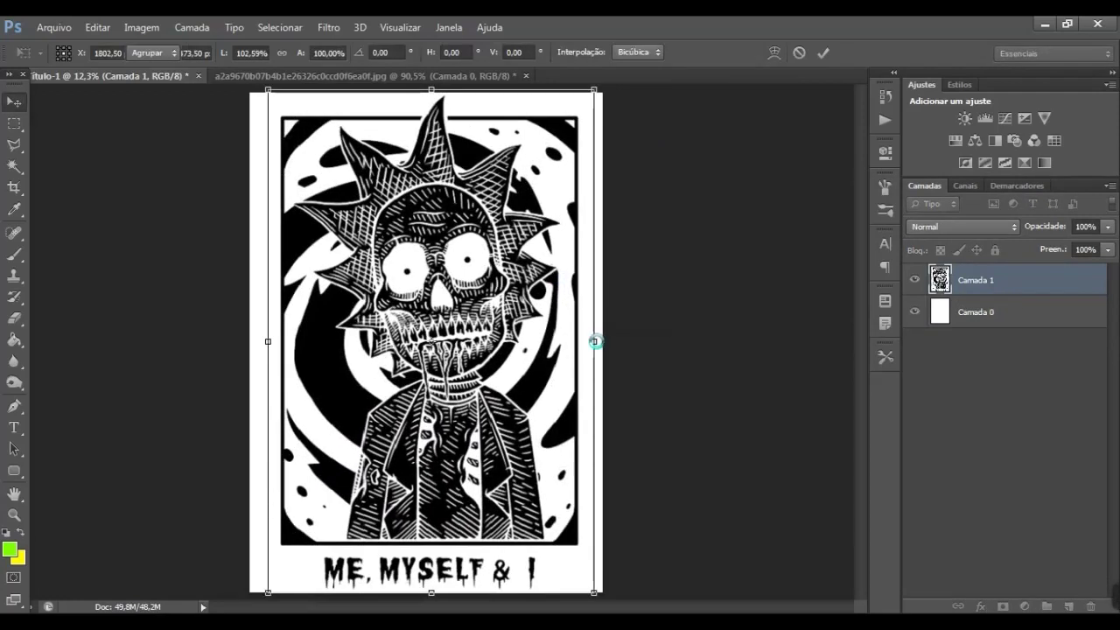
key("Return")
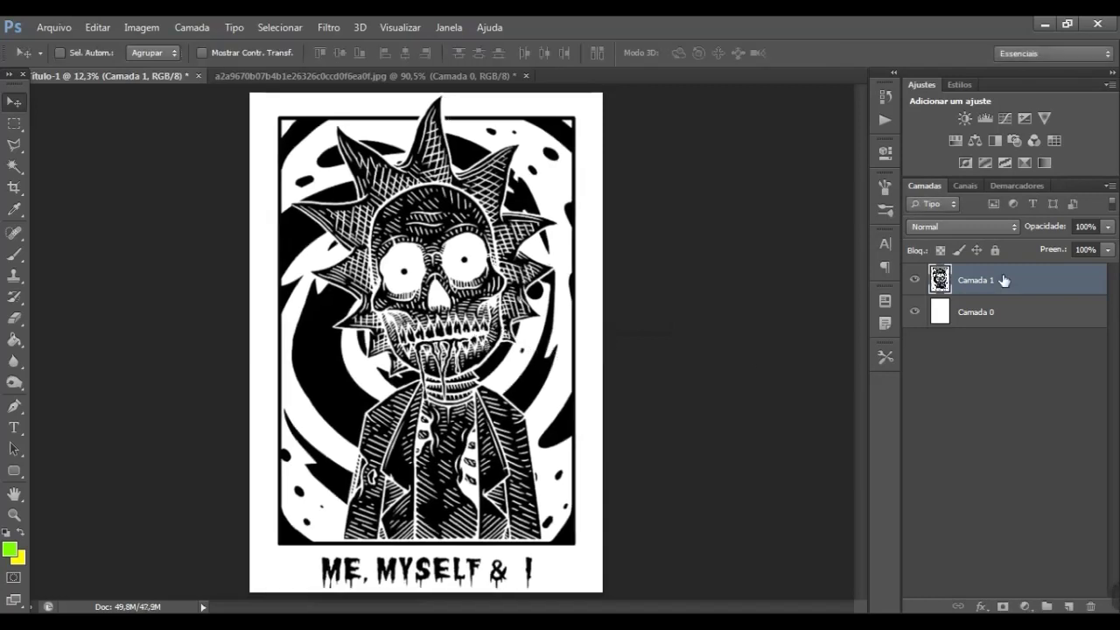
key("Left")
key("Left")
key("Left")
key("Left")
key("Left")
key("Left")
key("Left")
key("Left")
key("Left")
key("Left")
key("Left")
key("Left")
key("Right")
key("Right")
key("Right")
key("Right")
key("Right")
key("Right")
key("Right")
key("Right")
key("Right")
key("Right")
key("Right")
key("Right")
key("Right")
- Zoom in over the skull's teeth and tongue until the view reaches 100%
scroll(427, 406, "up", 1)
scroll(428, 408, "up", 1)
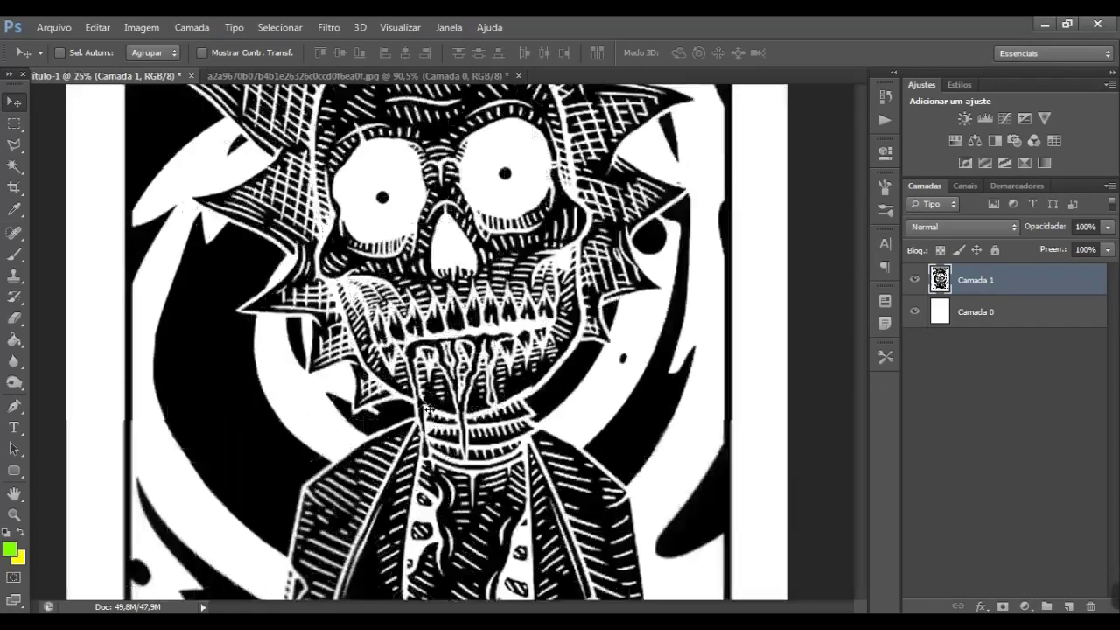
scroll(429, 409, "up", 1)
scroll(426, 407, "up", 1)
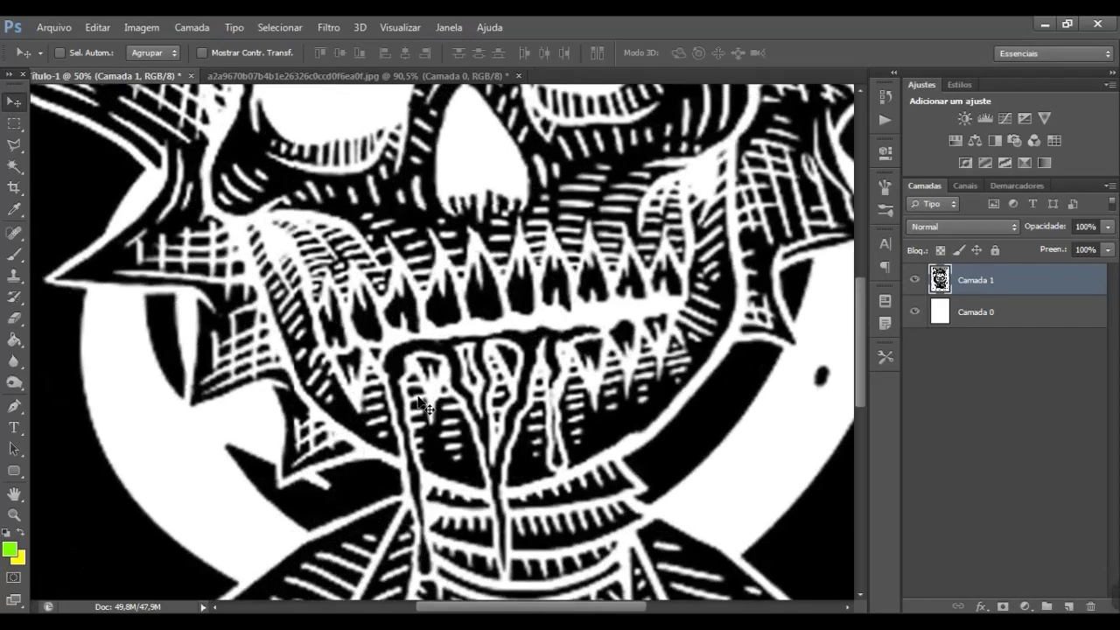
scroll(426, 407, "up", 1)
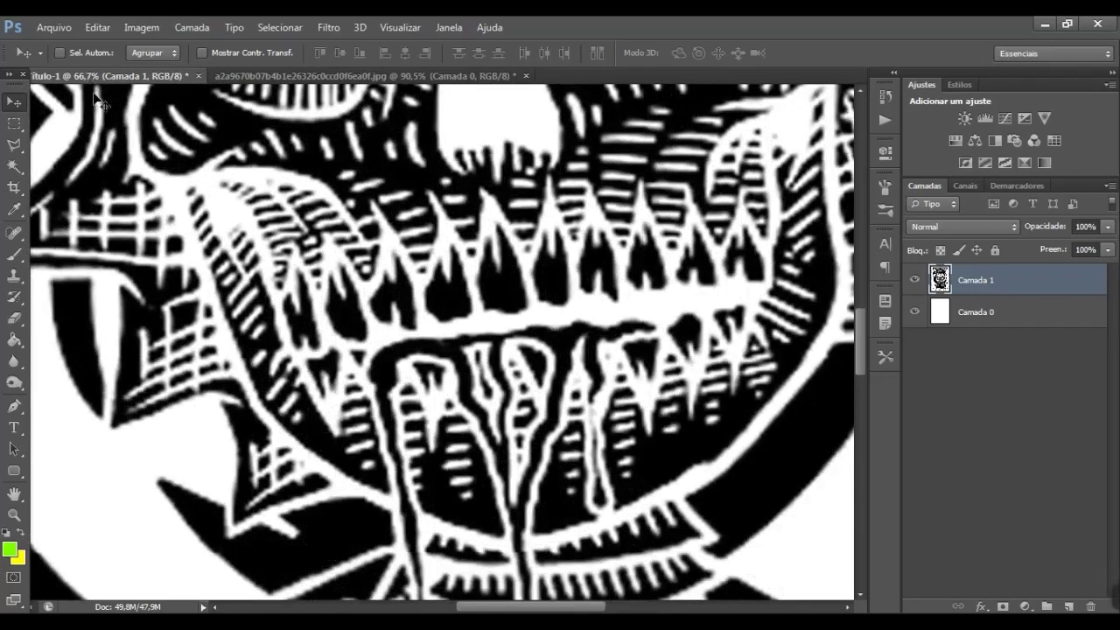
scroll(342, 392, "up", 1)
scroll(337, 389, "up", 1)
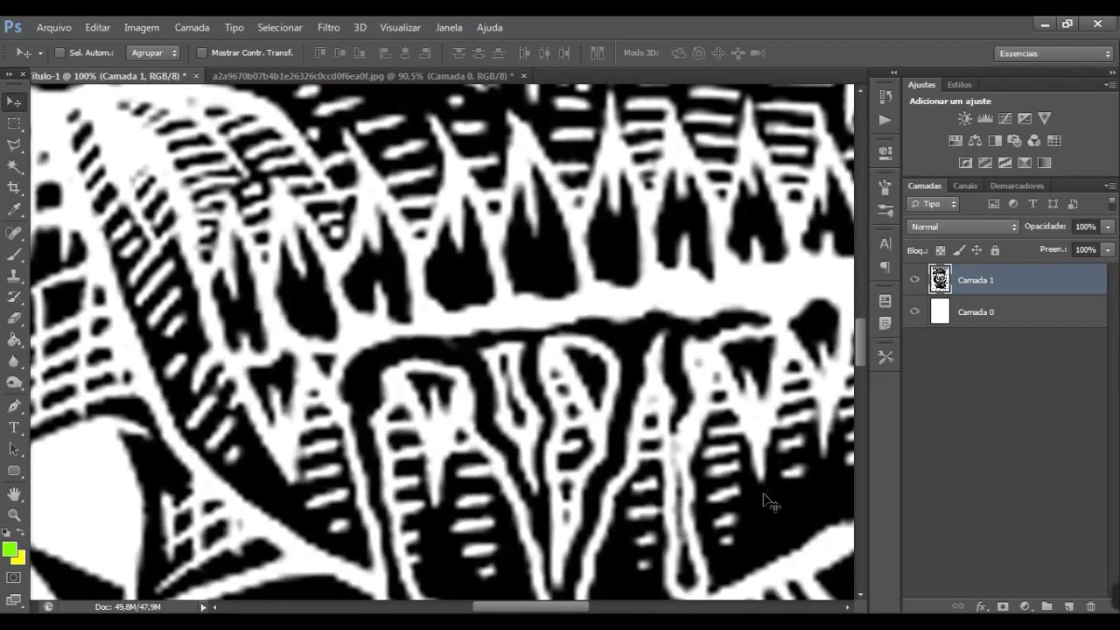
- Apply Levels to Camada 1 with input black 32, midtones 1,00 and input white 229, comparing against the original
key("ctrl+l")
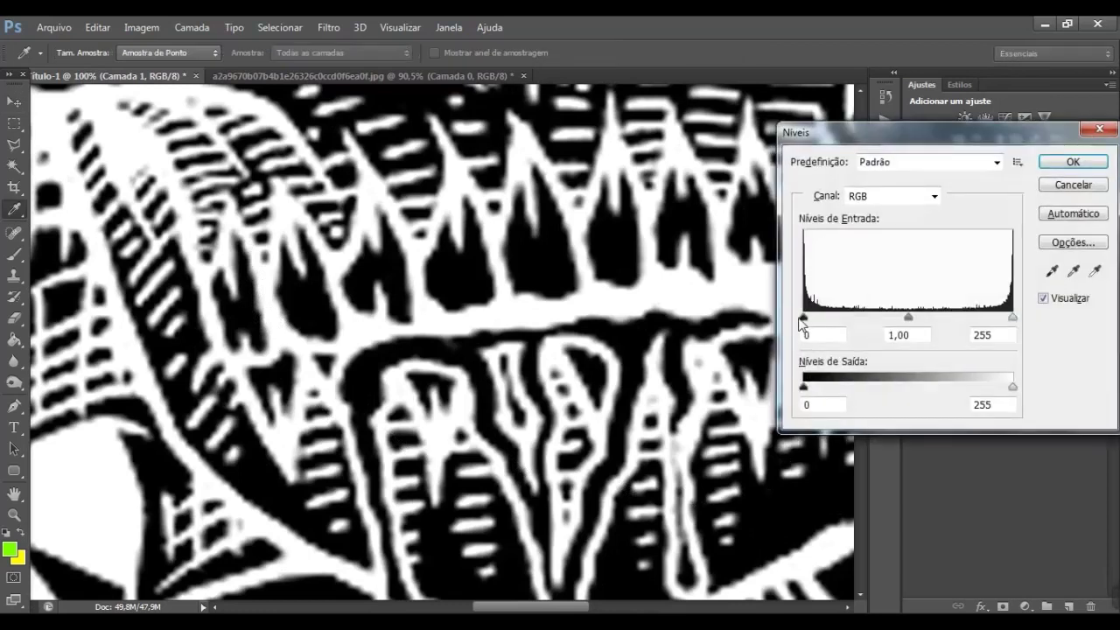
left_click_drag(804, 319, 830, 318)
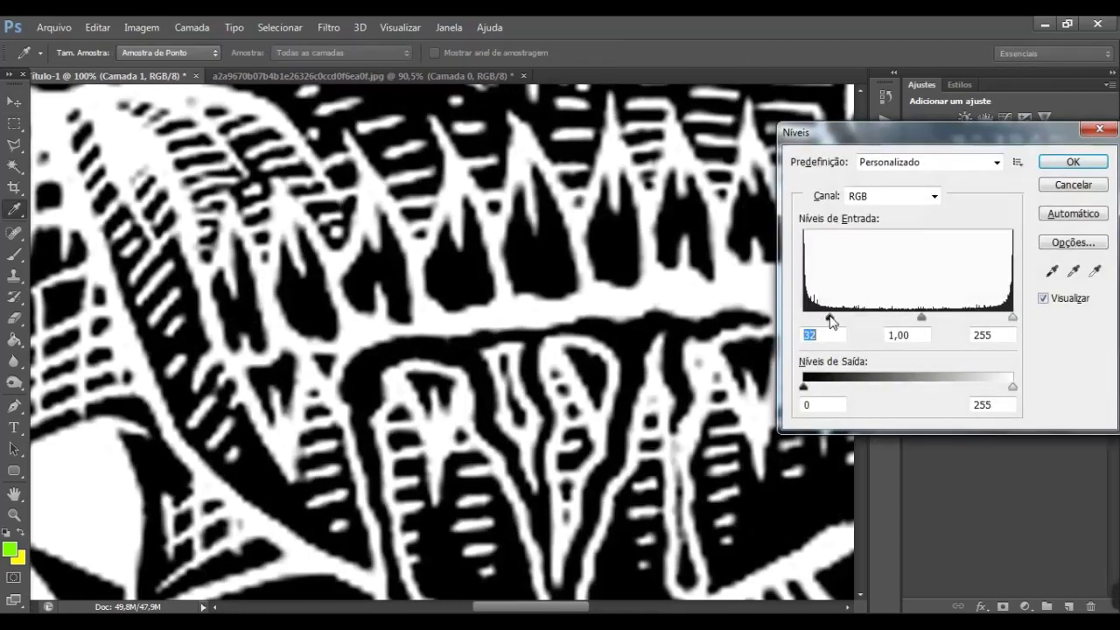
left_click_drag(1012, 318, 992, 319)
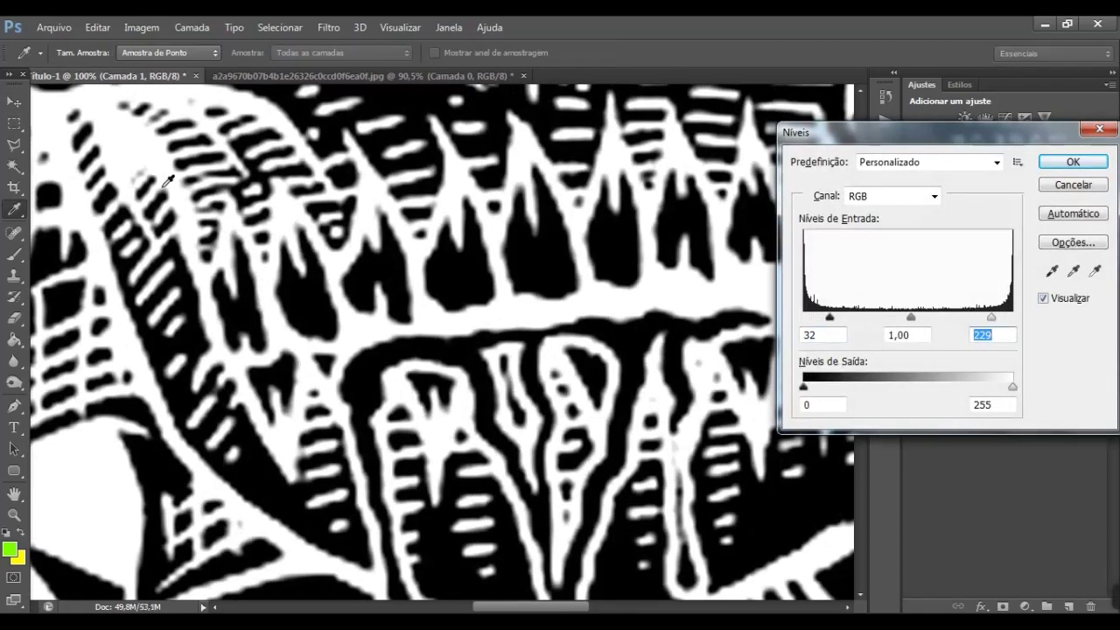
left_click(1043, 298)
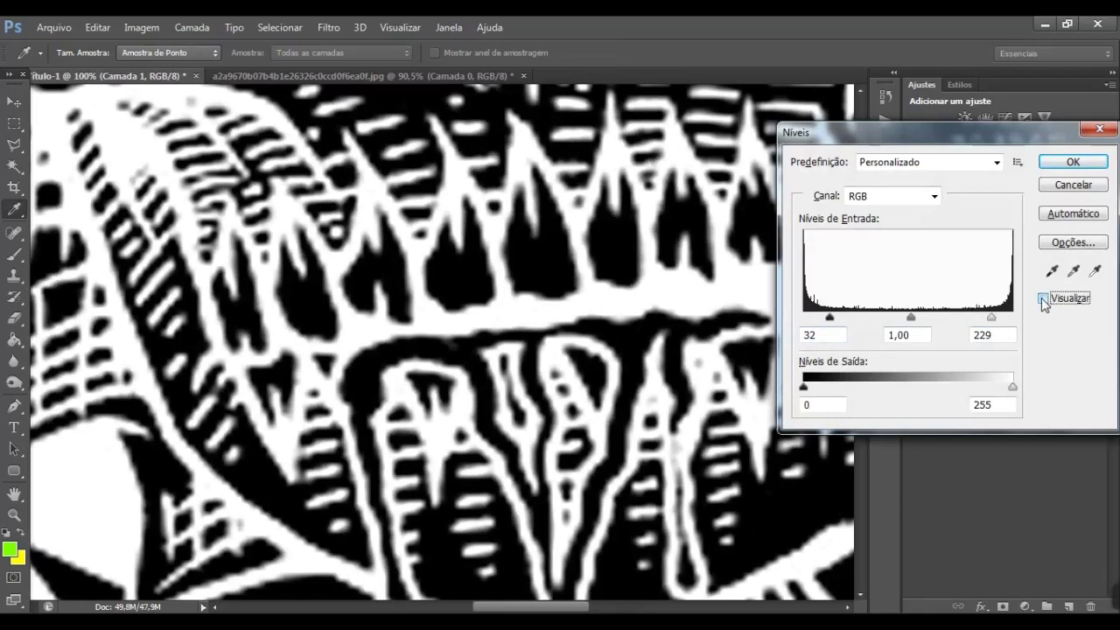
left_click(1043, 298)
left_click(1043, 299)
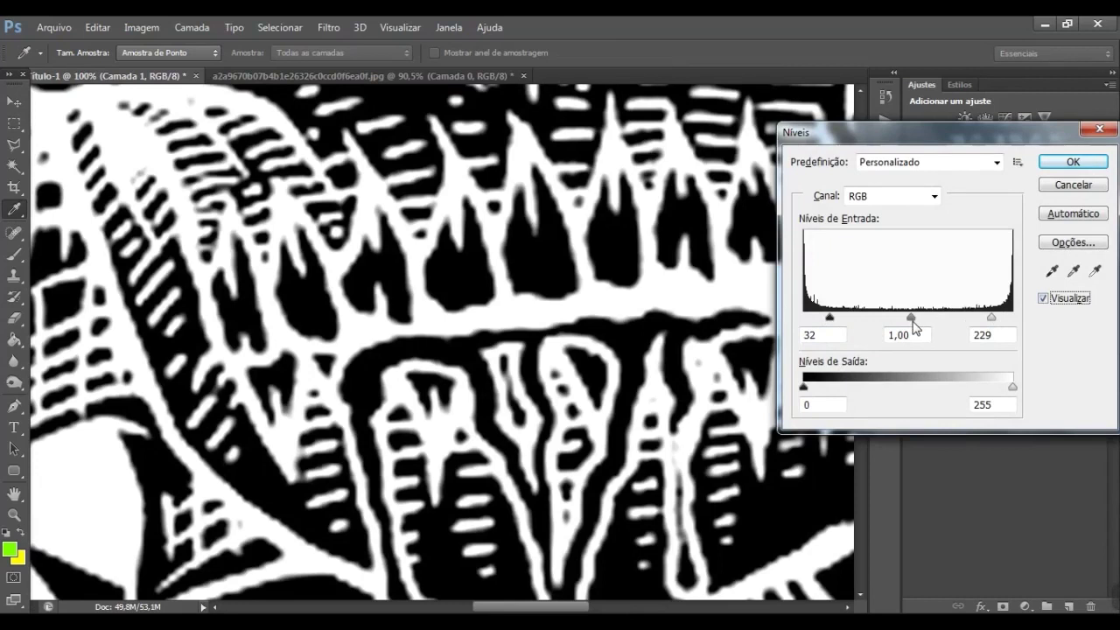
left_click(1054, 169)
key("v")
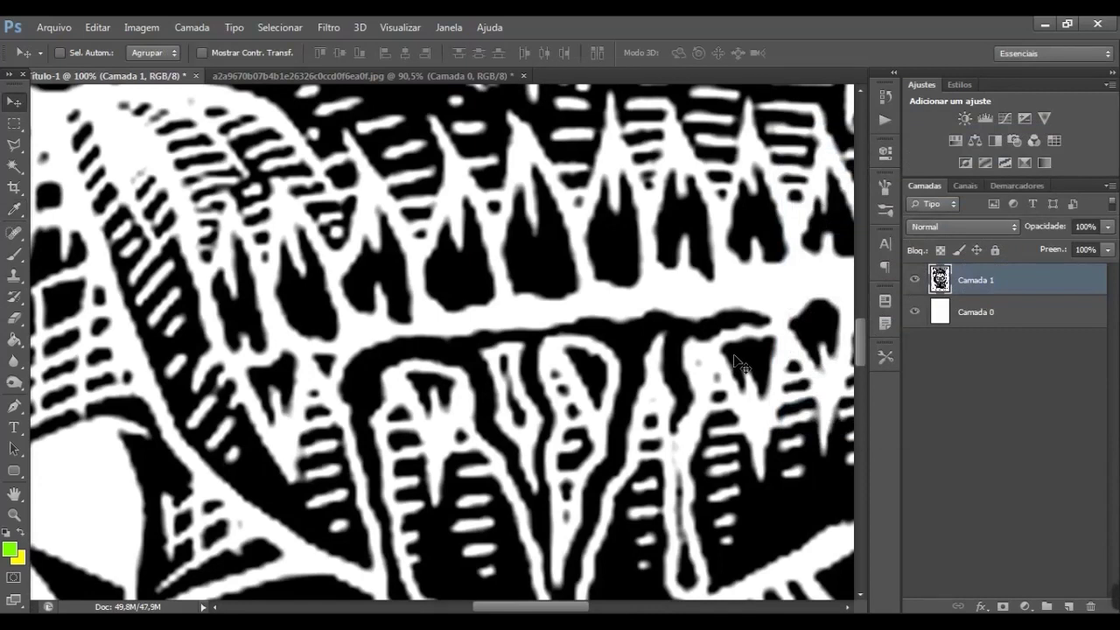
- Apply a Curves adjustment with one RGB midpoint at input 129, output 120
key("ctrl+m")
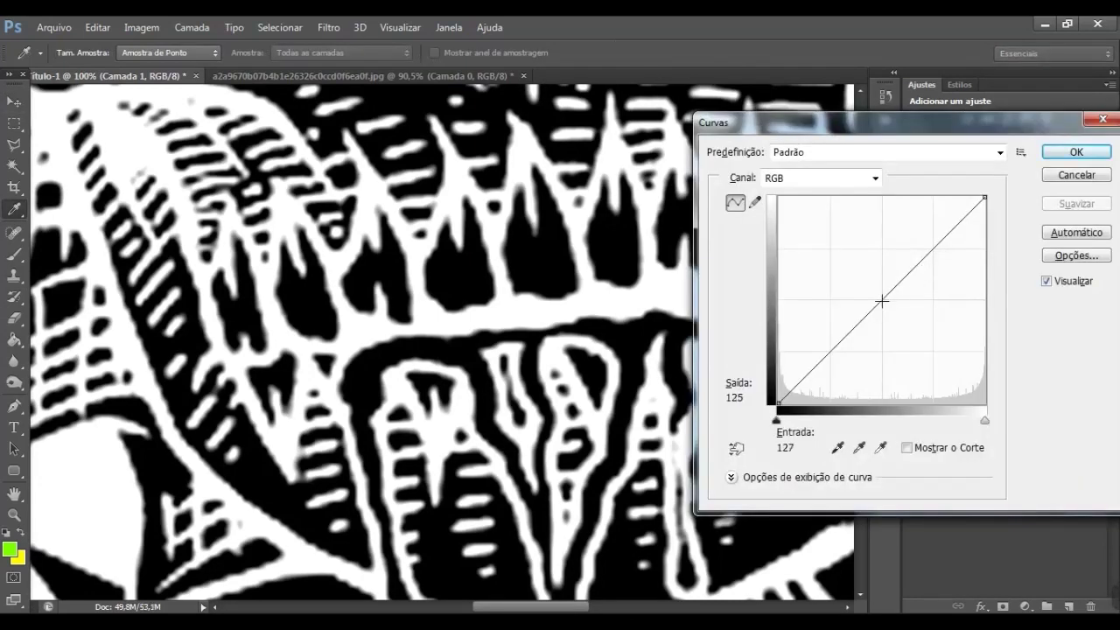
left_click_drag(882, 300, 893, 318)
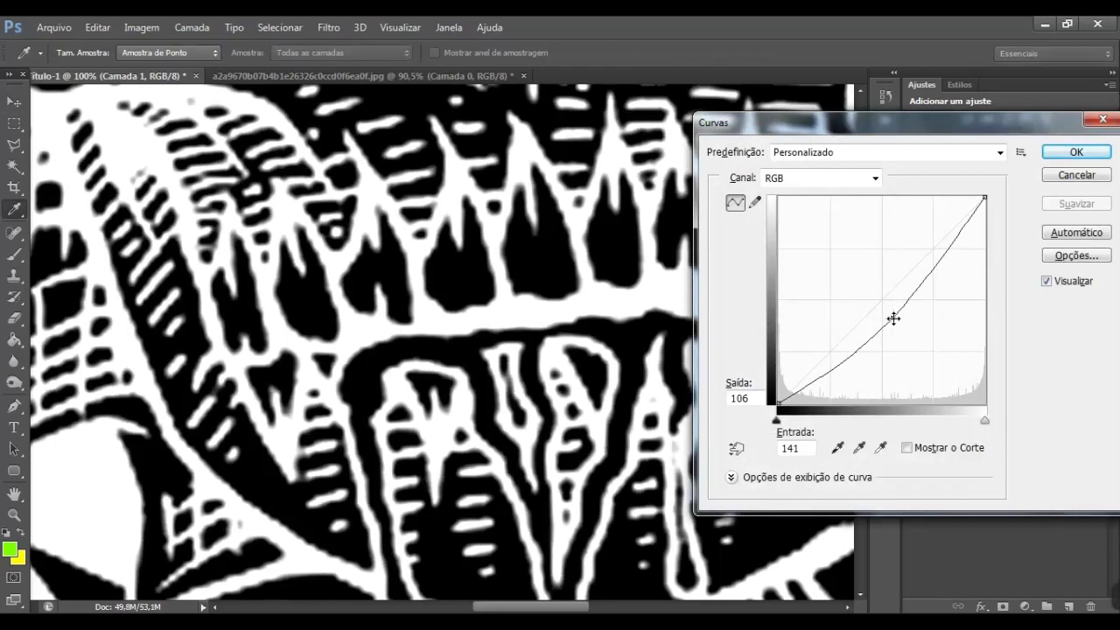
mouse_move(893, 317)
left_mouse_down()
mouse_move(865, 283)
mouse_move(883, 306)
left_mouse_up()
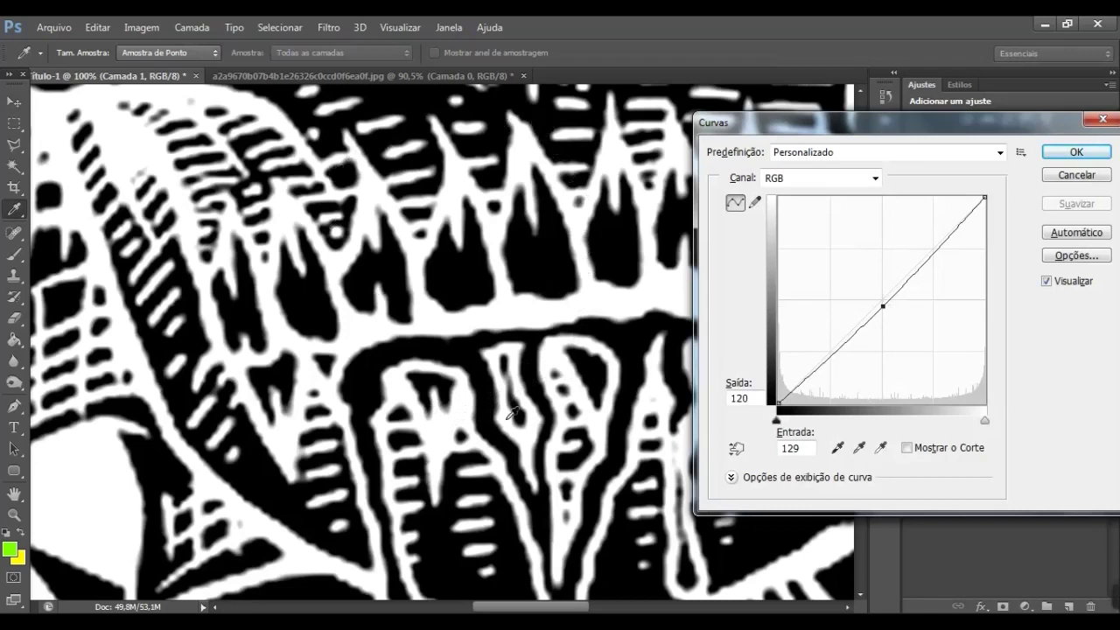
left_click(1078, 152)
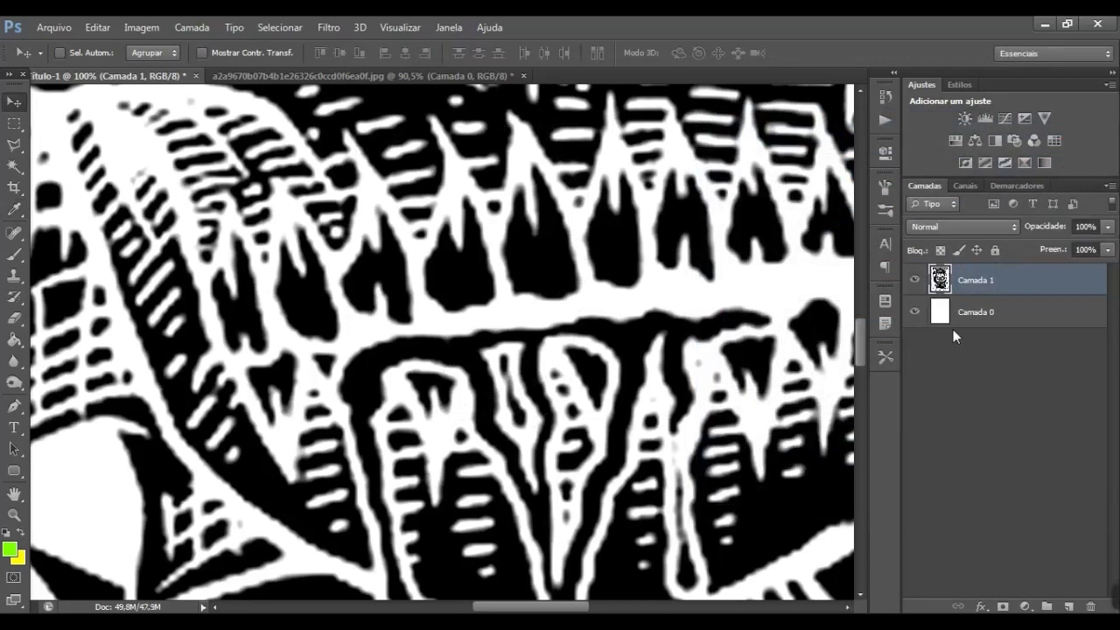
- Fit the poster in view, check both layers' visibility, and merge the artwork down into Camada 0
key("ctrl+0")
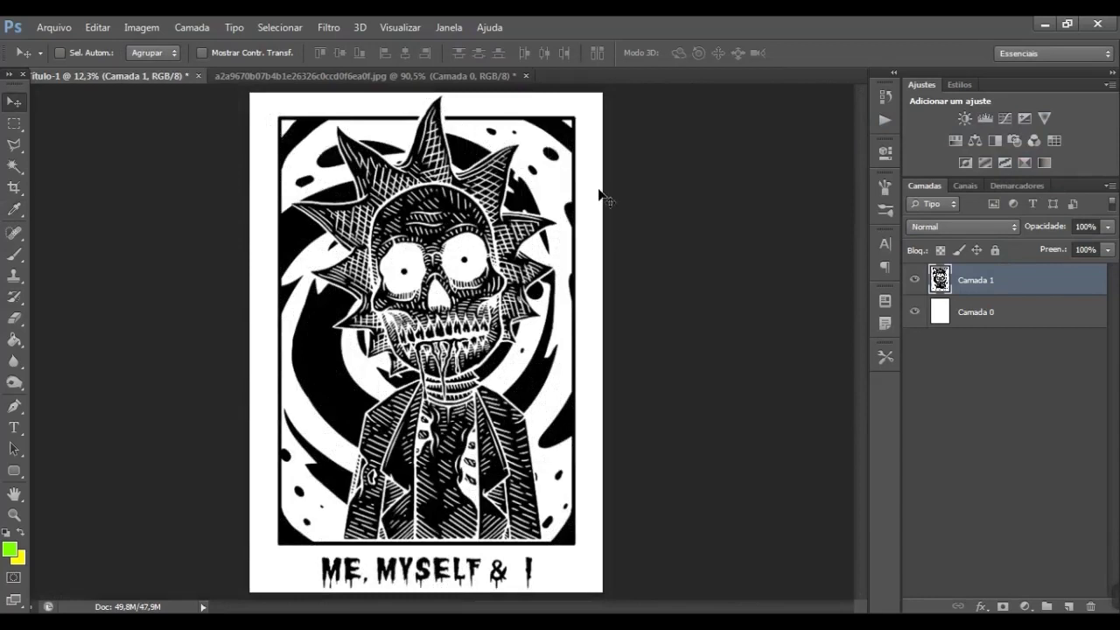
left_click(914, 311)
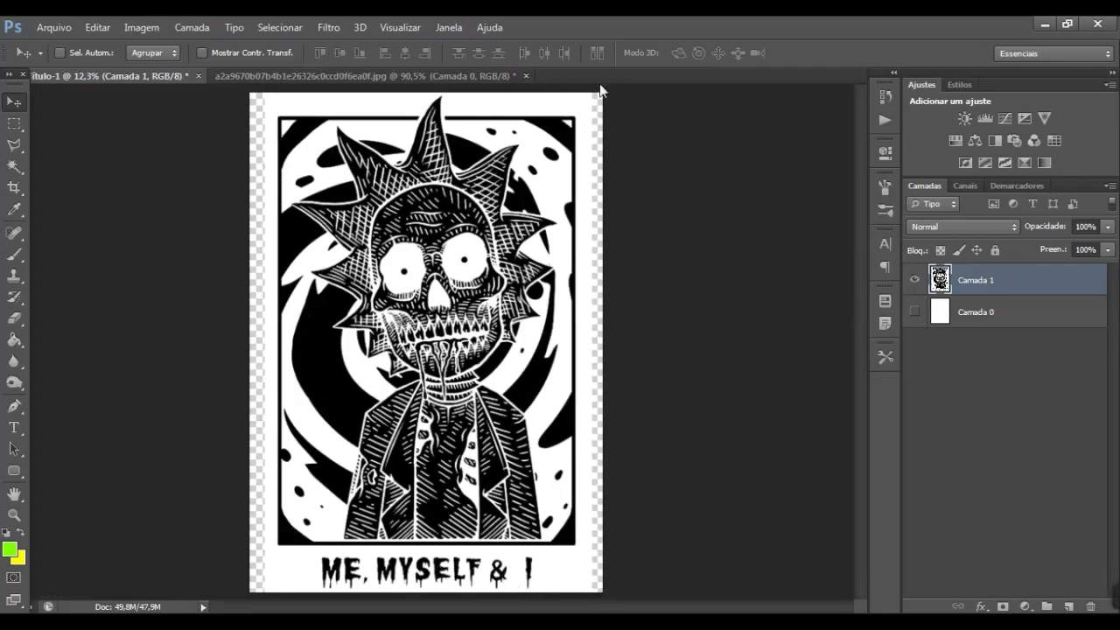
left_click(915, 312)
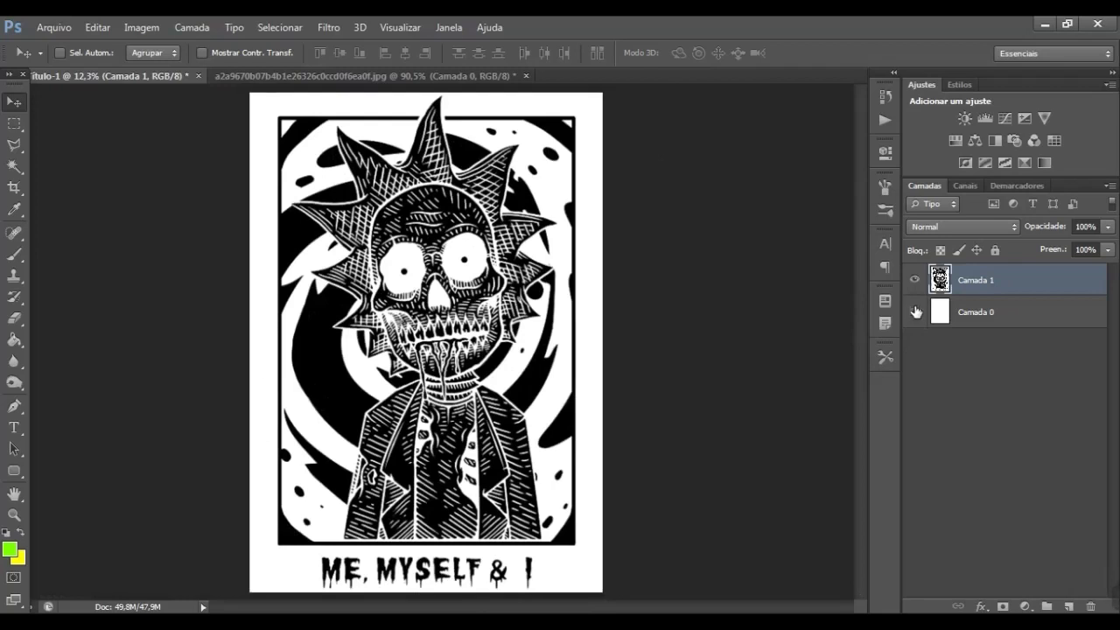
left_click(915, 280)
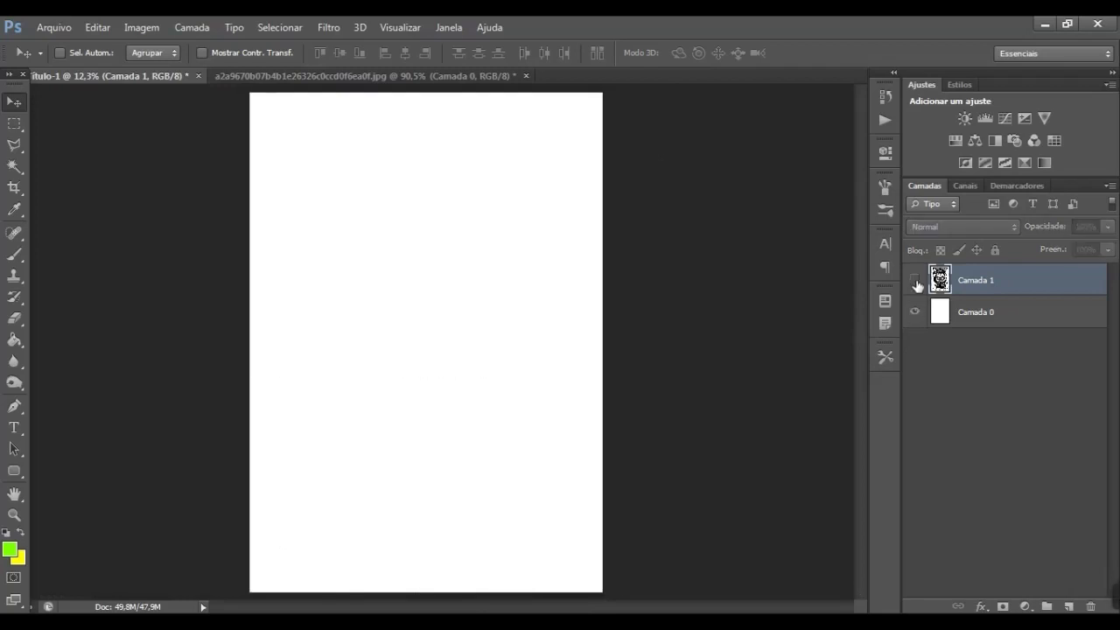
left_click(915, 280)
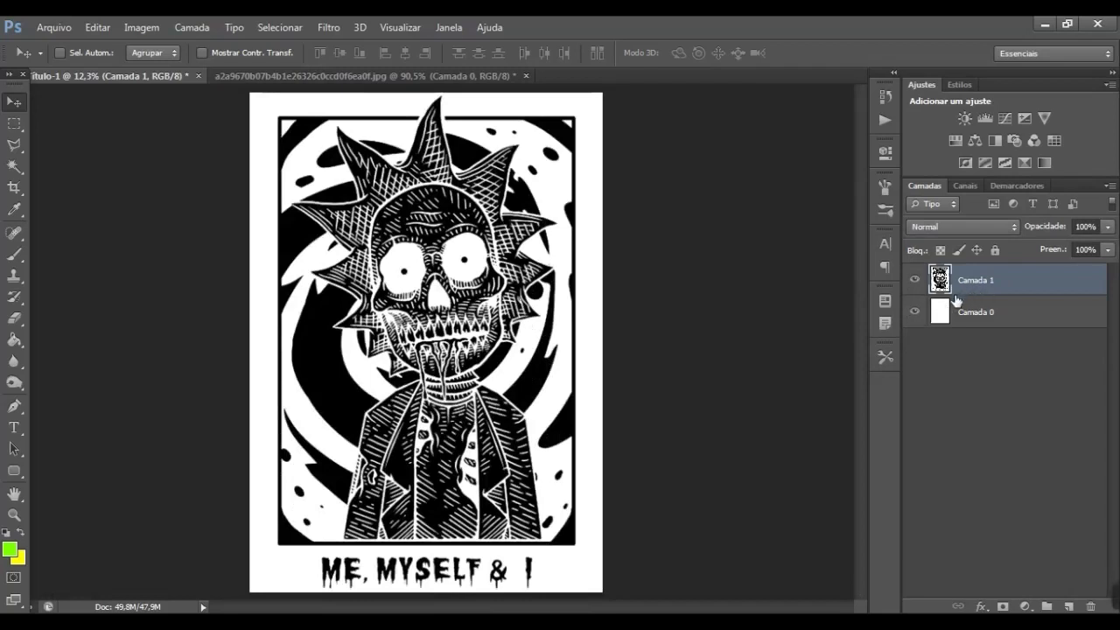
key("ctrl+e")
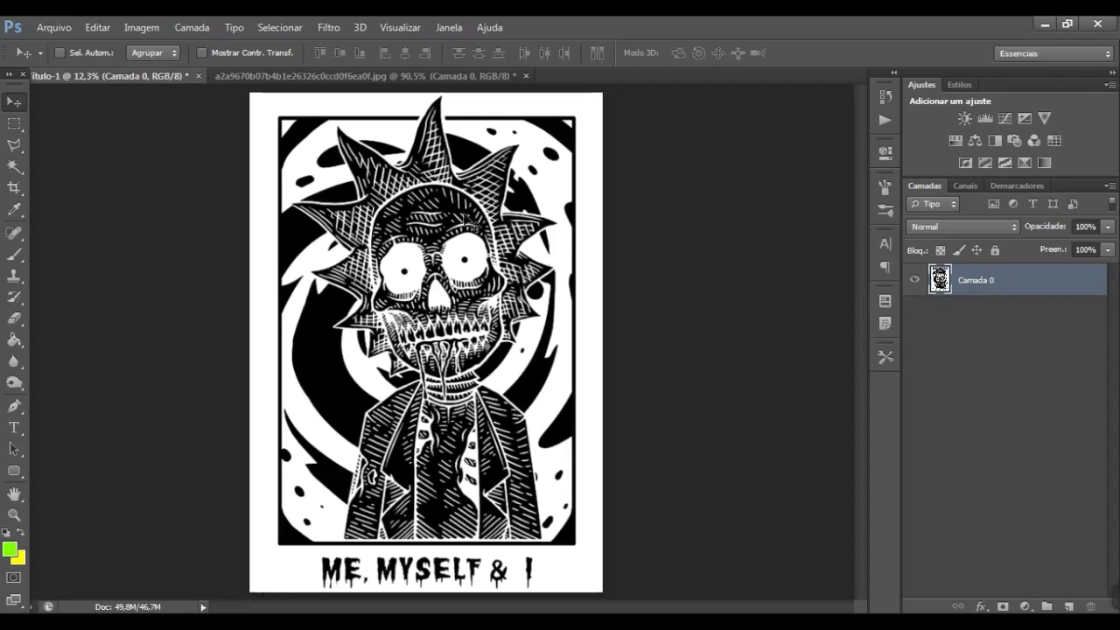
left_click(65, 32)
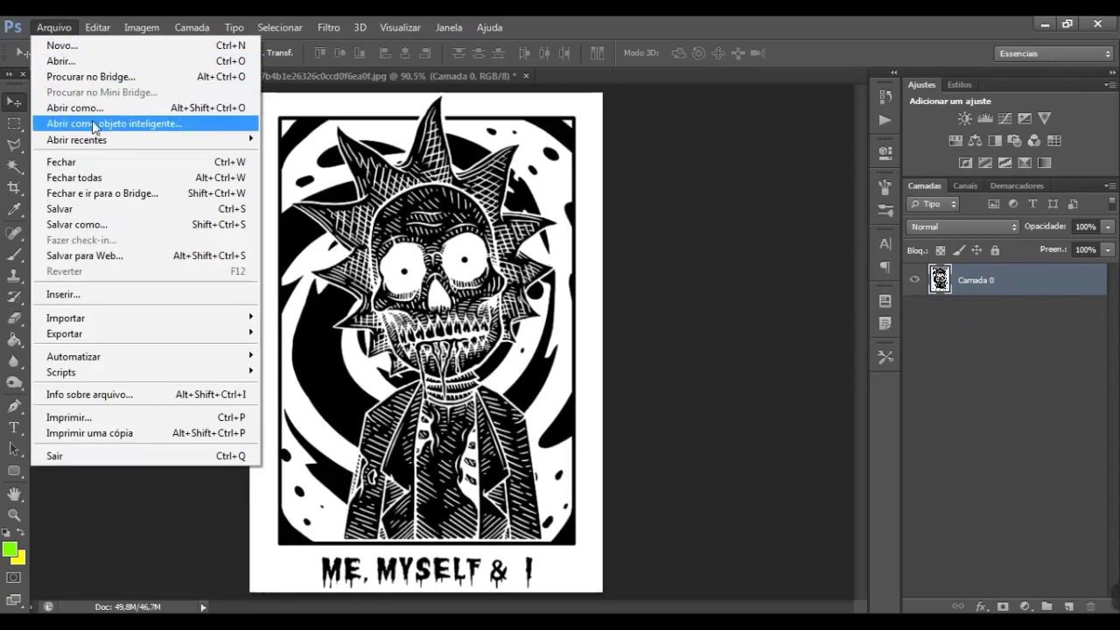
left_click(97, 220)
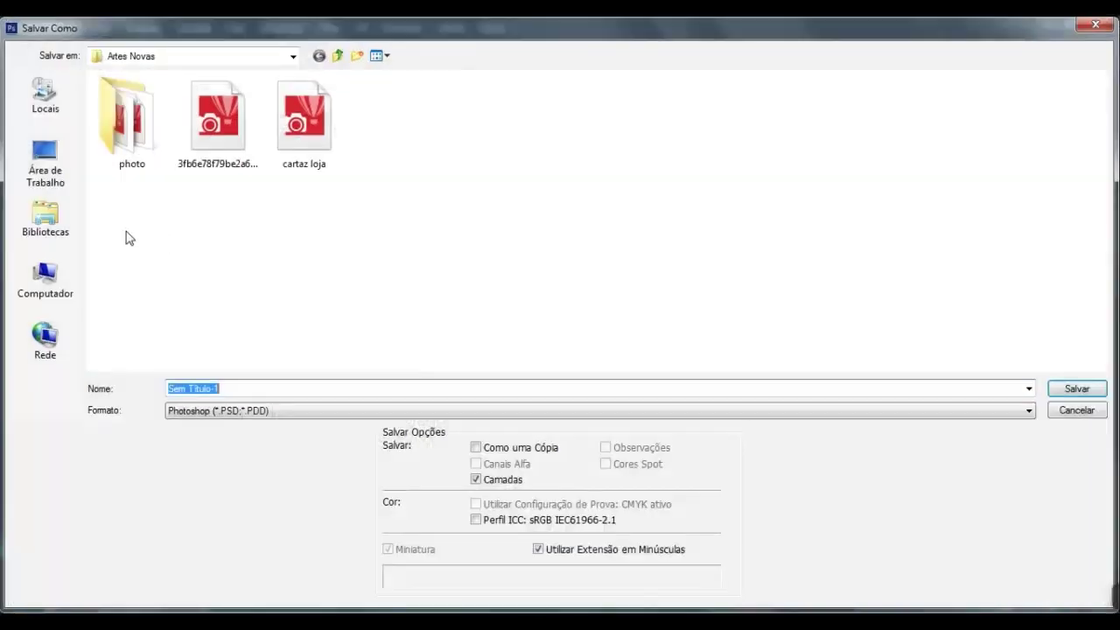
left_click(239, 415)
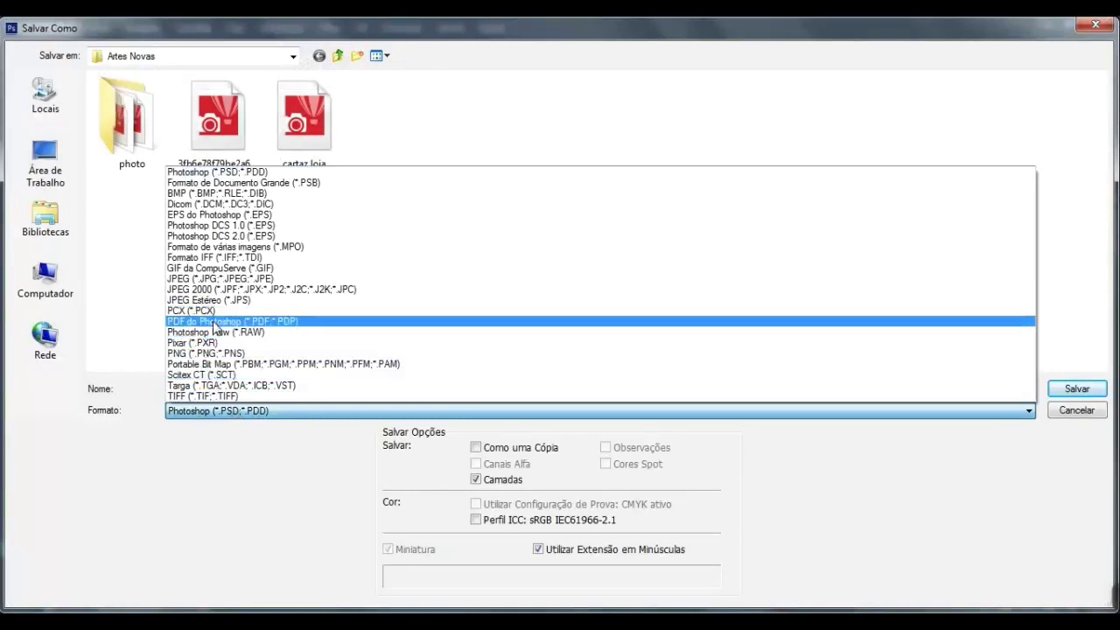
left_click(214, 322)
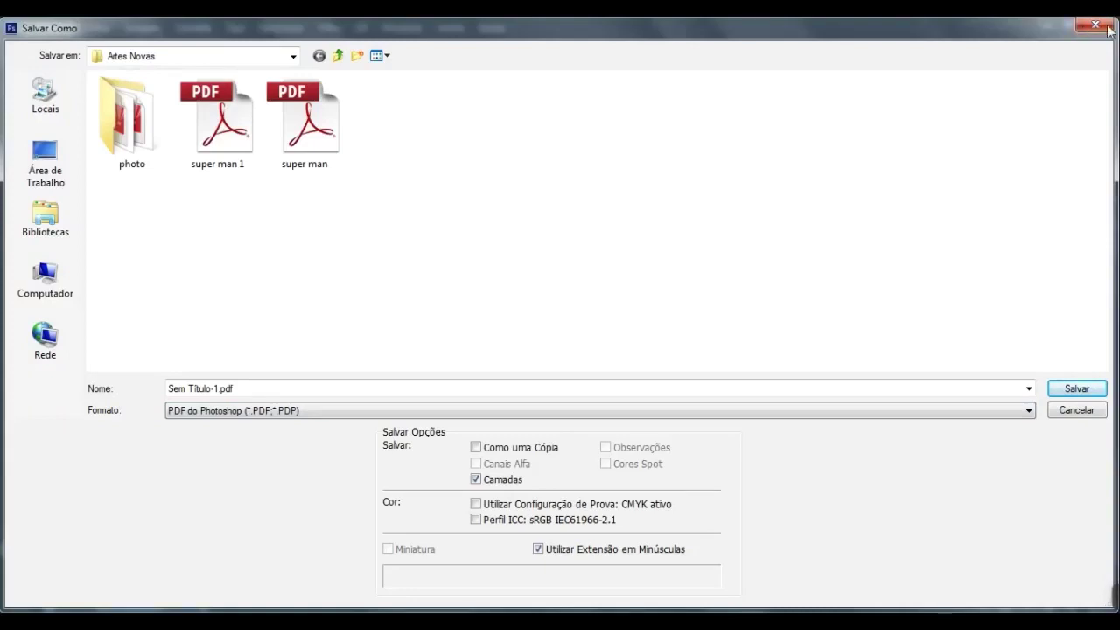
left_click(1073, 411)
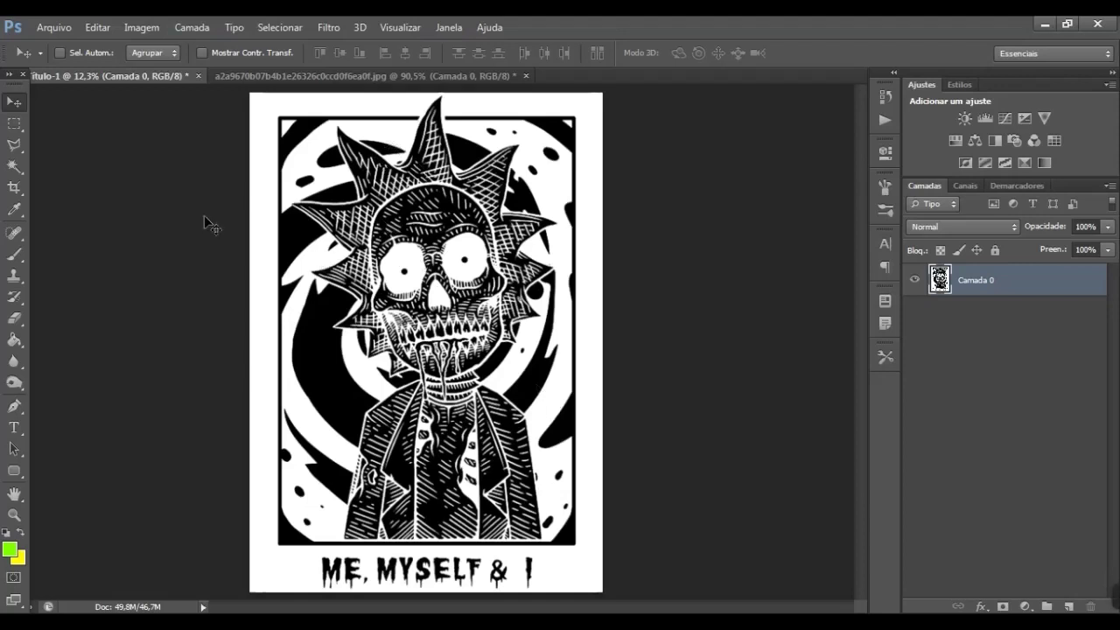
key("ctrl+shift+s")
left_click(284, 411)
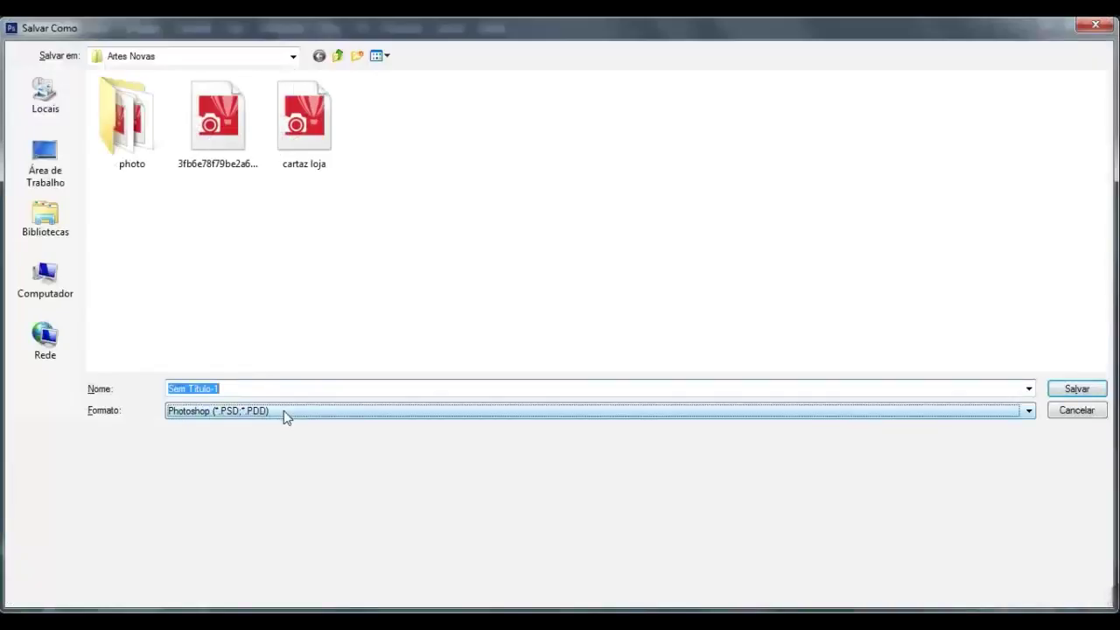
left_click(262, 322)
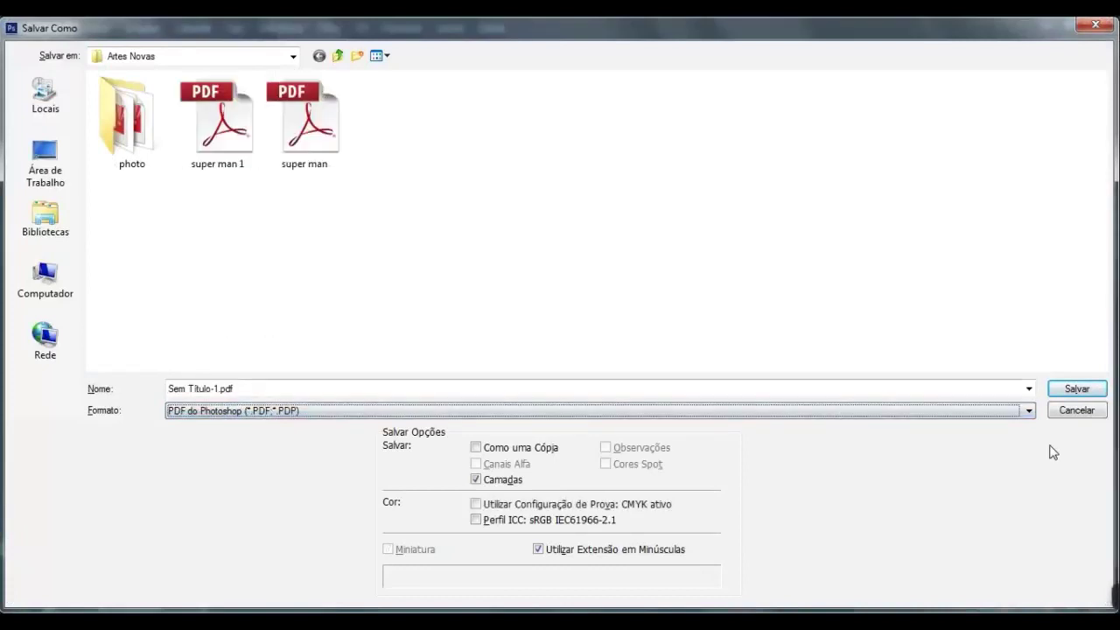
left_click(1077, 410)
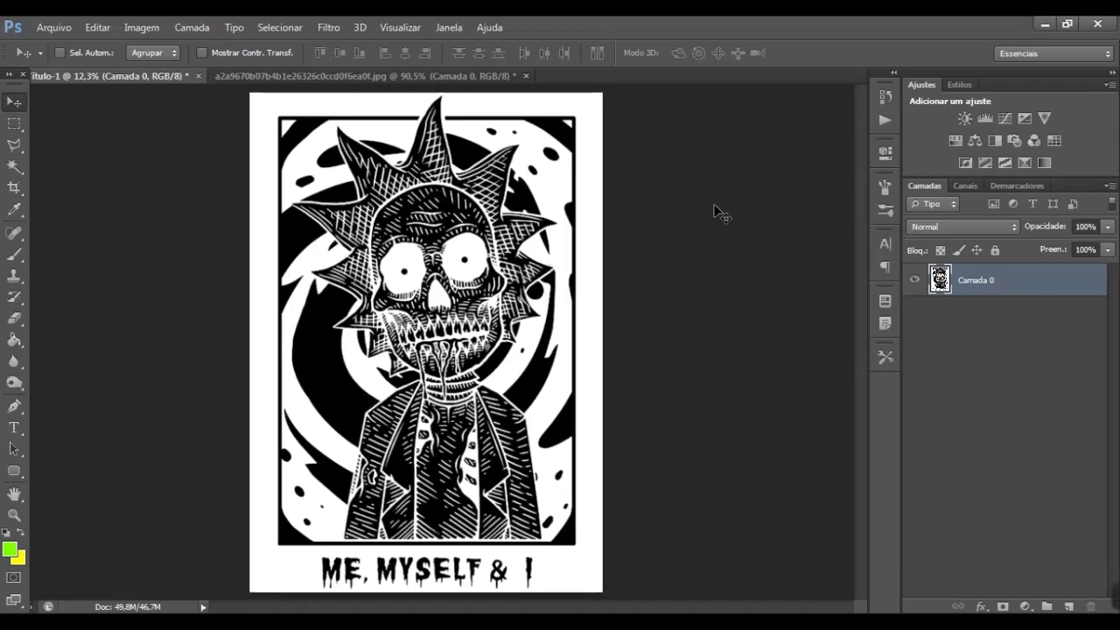
key("ctrl+plus")
key("ctrl+plus")
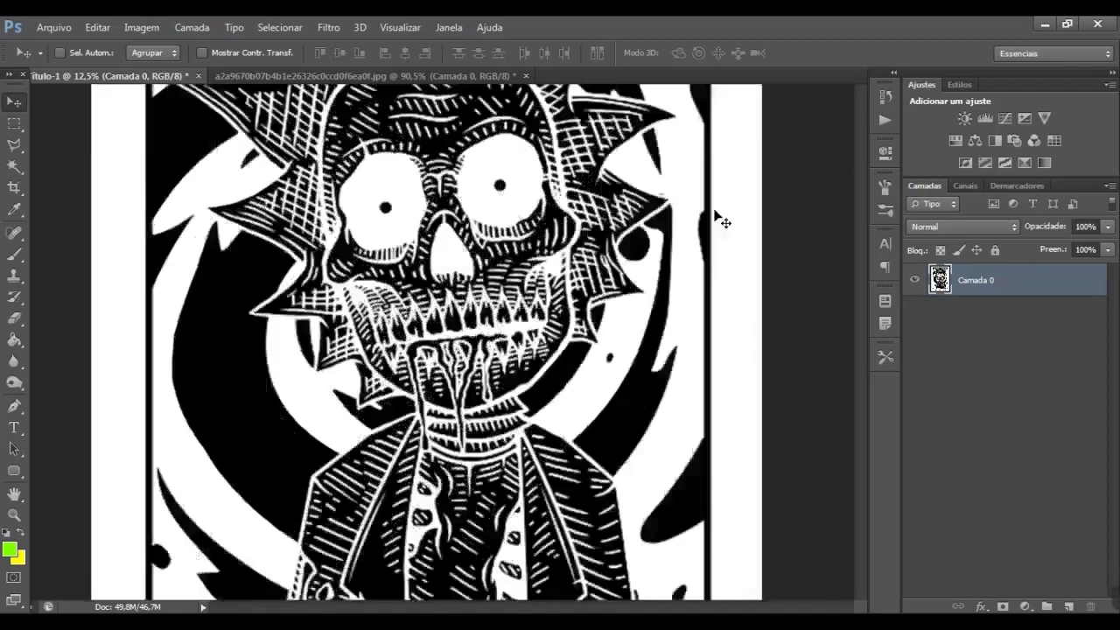
key("ctrl+minus")
key("ctrl+minus")
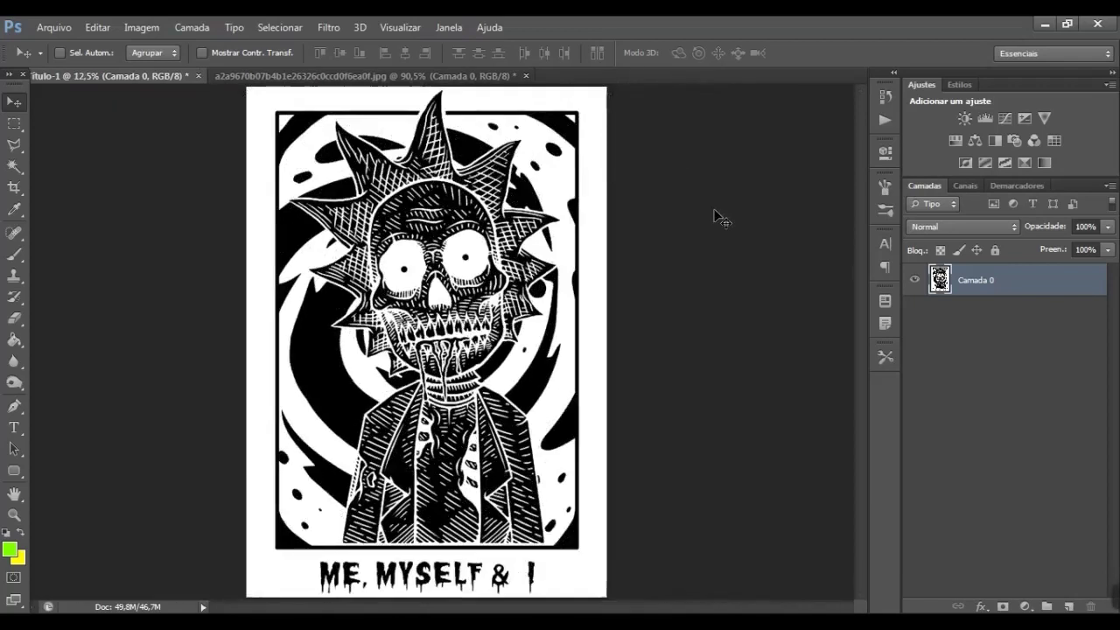